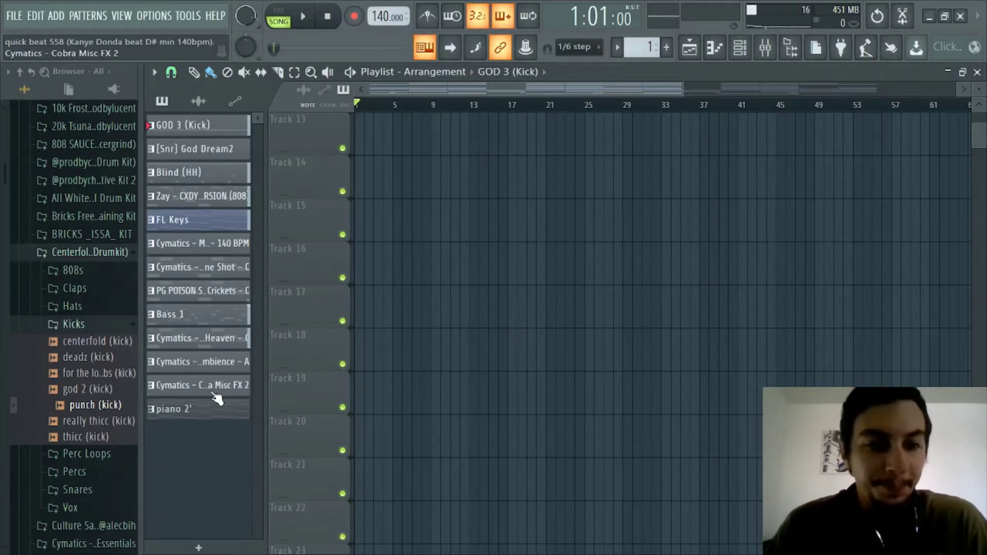
- Inspect the channel settings of the Cymatics - Mindful Perc Loop - 140 BPM sample, then close its window
left_click(740, 50)
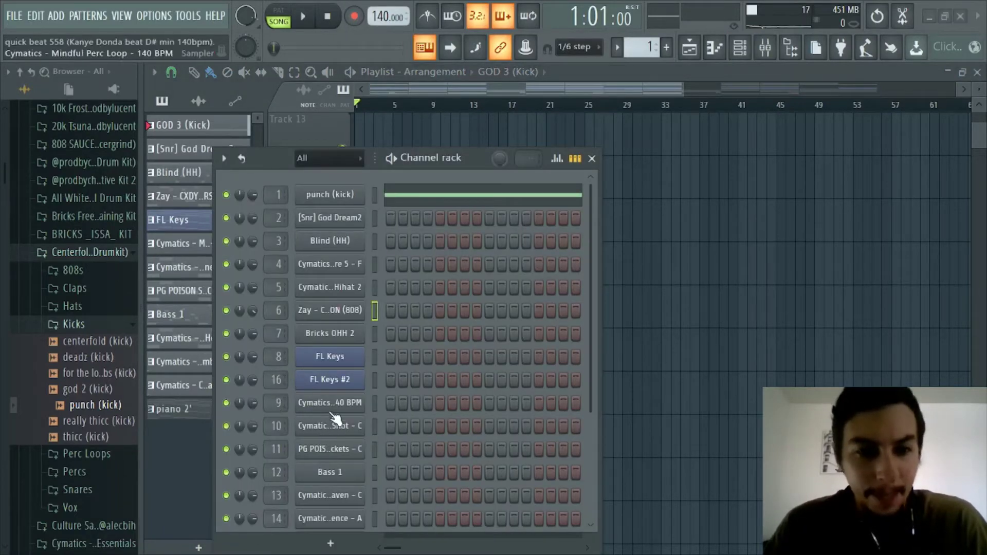
left_click(331, 403)
left_click(740, 49)
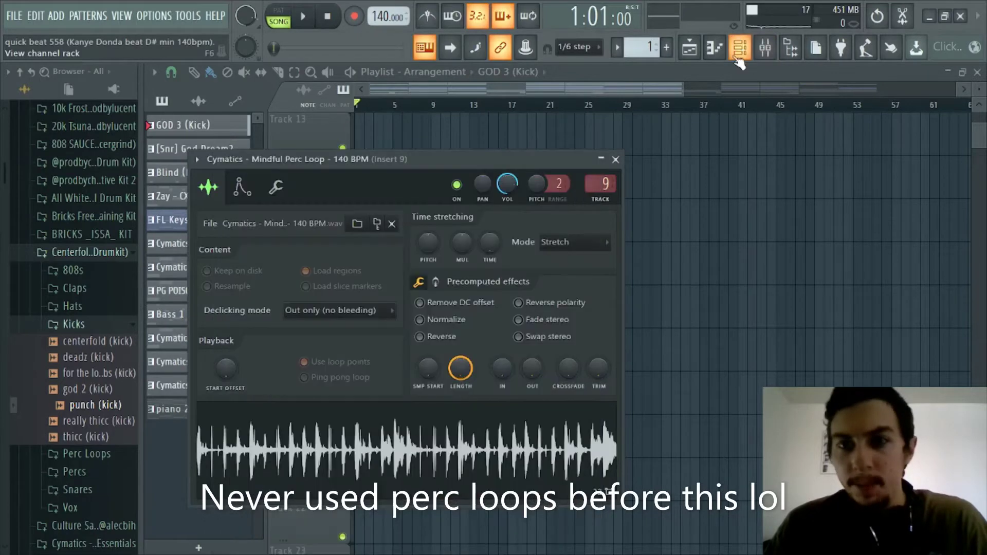
left_click_drag(427, 154, 505, 135)
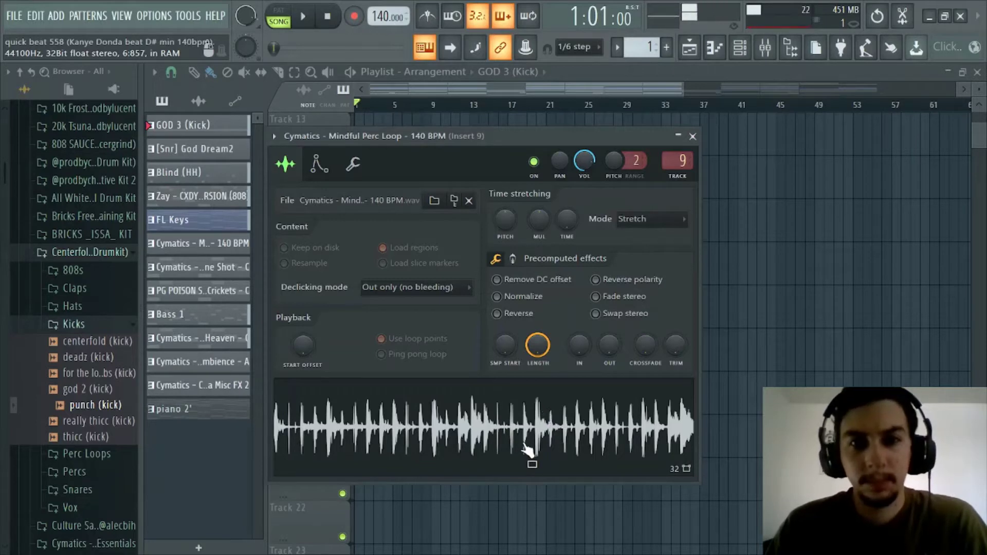
left_click(693, 137)
- Show the FL Keys pattern in the piano roll with FL Keys as the target channel
left_click(203, 221)
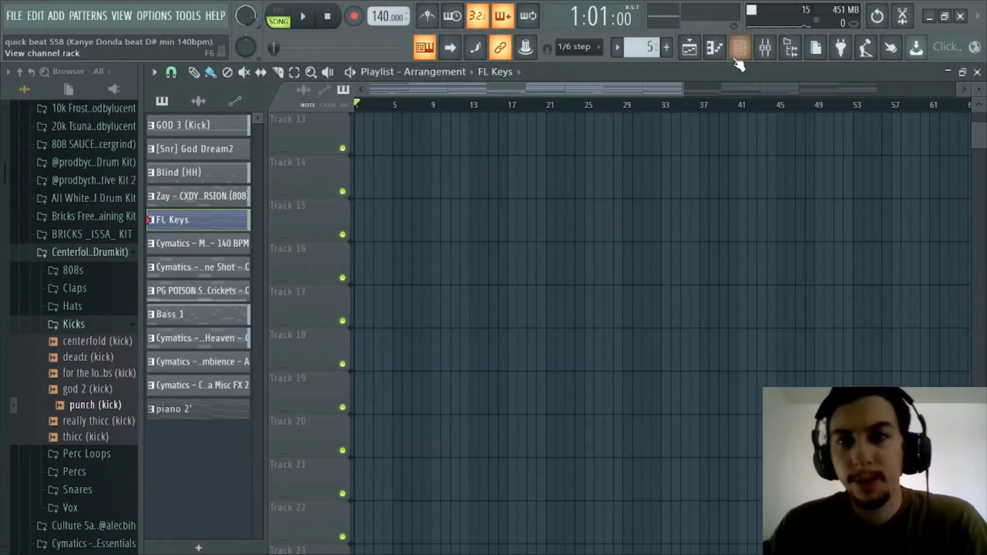
left_click(715, 47)
left_click(517, 73)
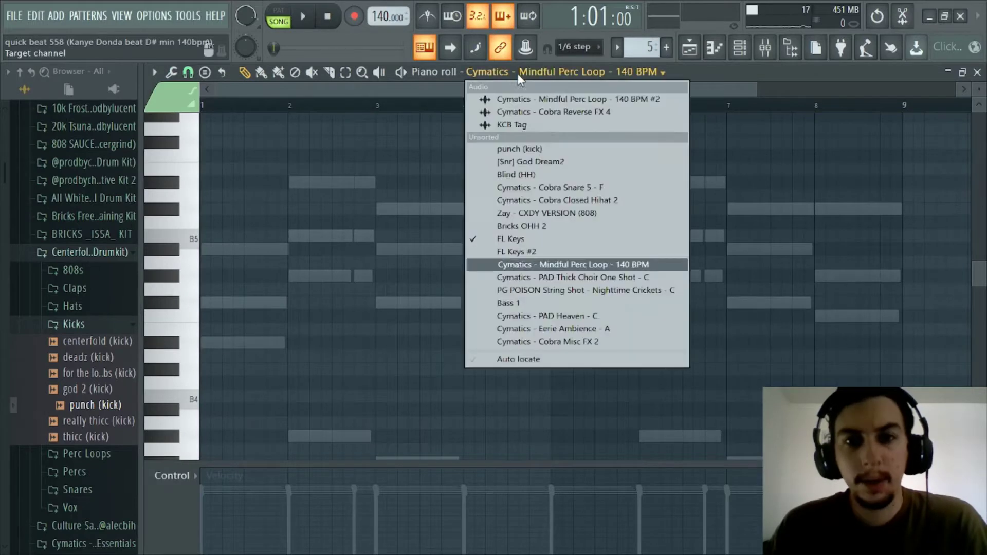
left_click(543, 237)
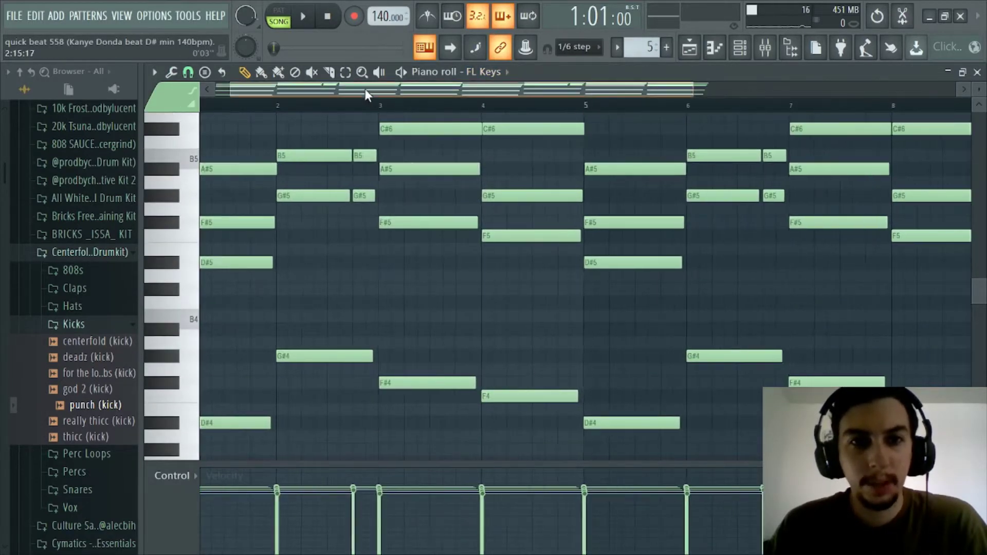
- Examine the chord and bass notes of the FL Keys pattern across all its bars
scroll(365, 88, "left", 1)
scroll(399, 263, "down", 3)
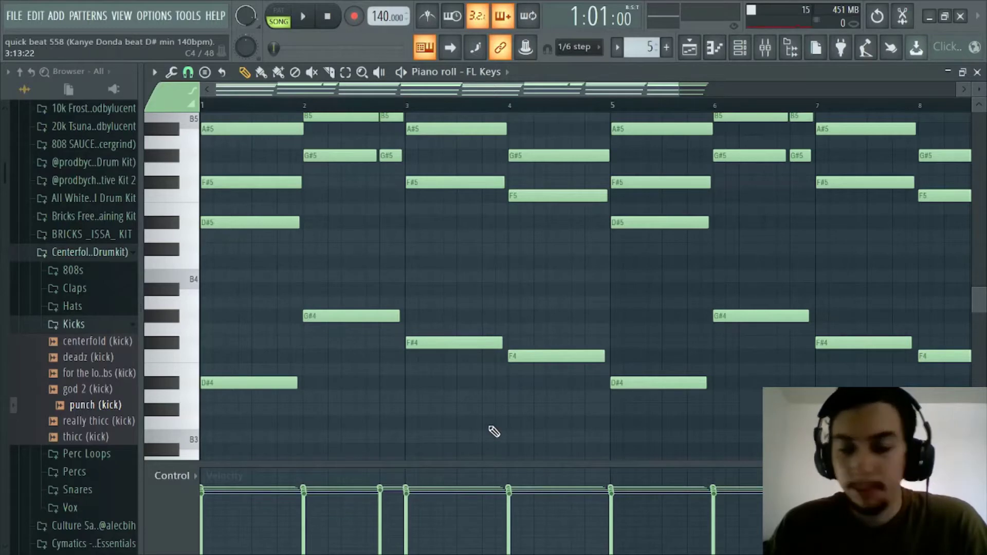
scroll(493, 431, "up", 3)
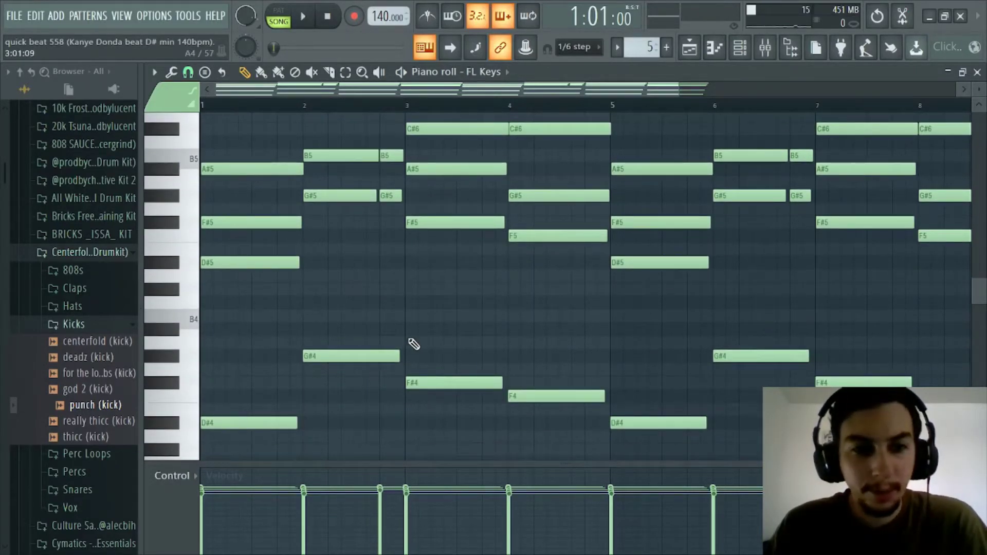
scroll(420, 339, "up", 6)
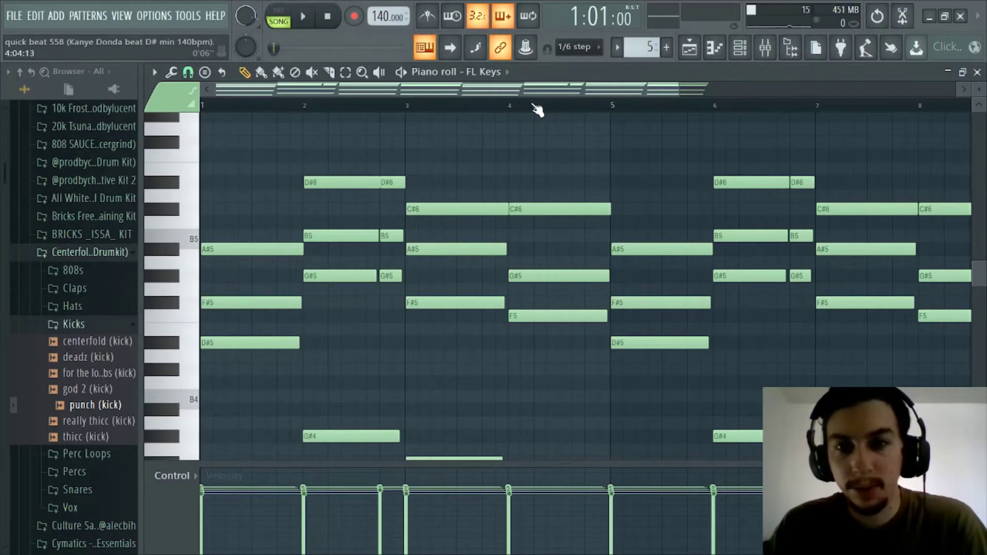
scroll(545, 106, "down", 3)
scroll(404, 115, "up", 3)
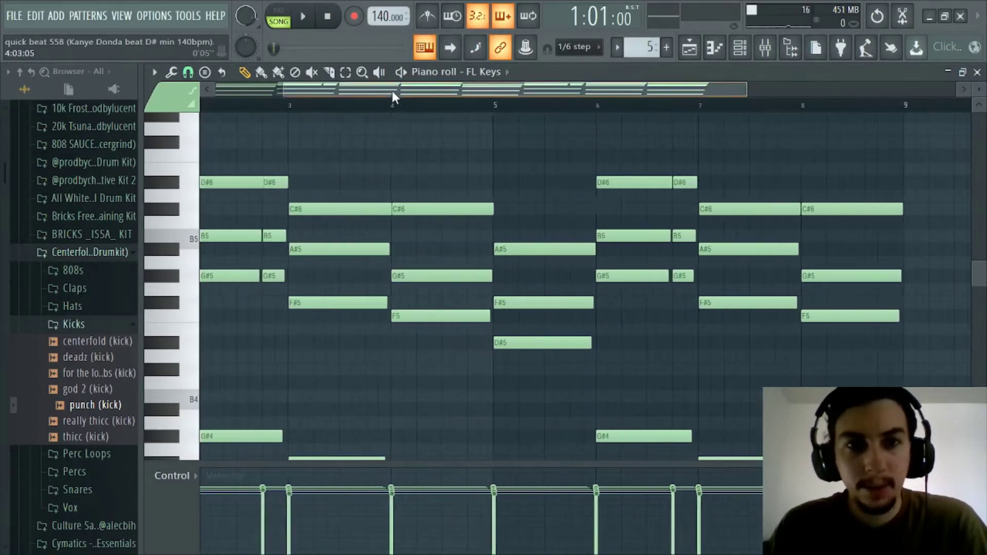
scroll(360, 106, "down", 3)
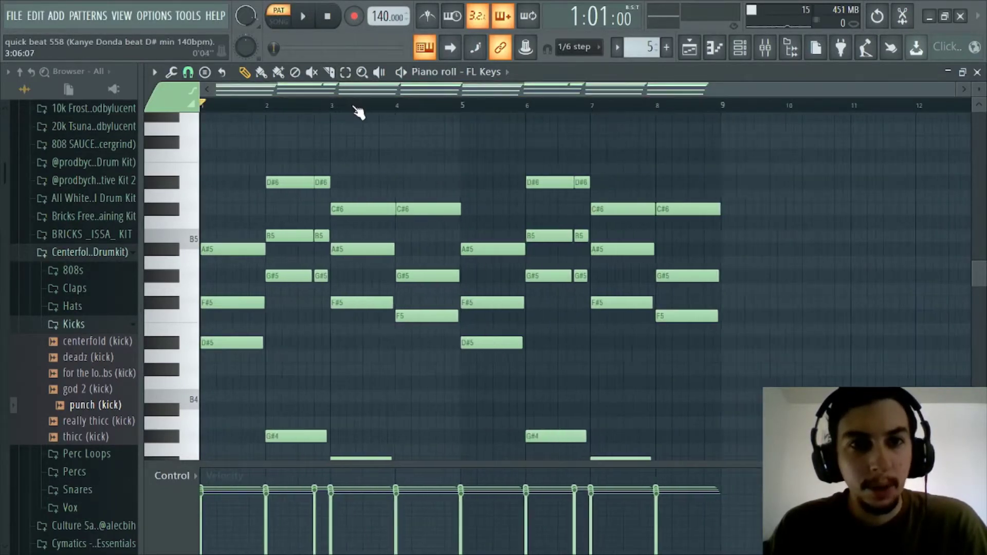
scroll(520, 199, "down", 3)
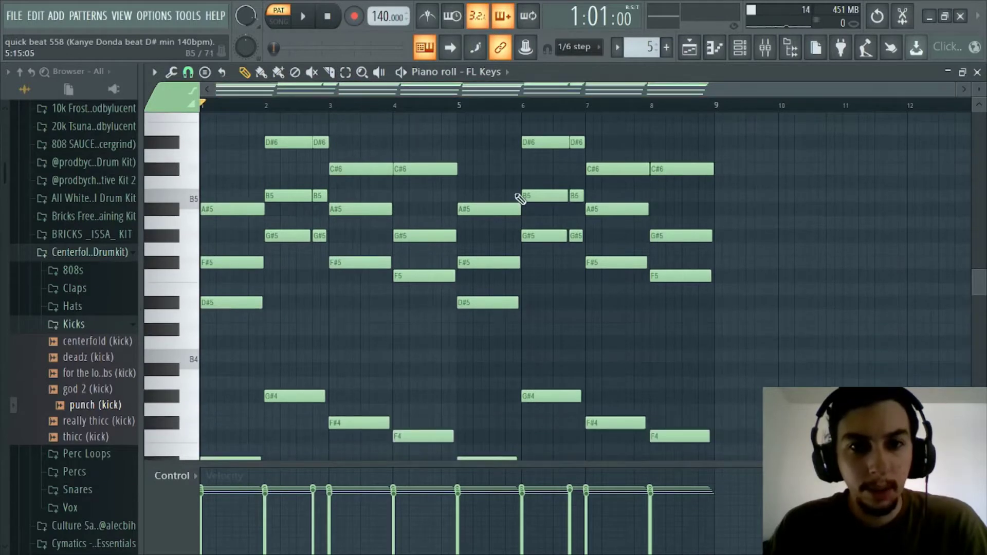
- Play the FL Keys pattern on its own while reviewing its high and low notes, then stop and close the piano roll
key("space")
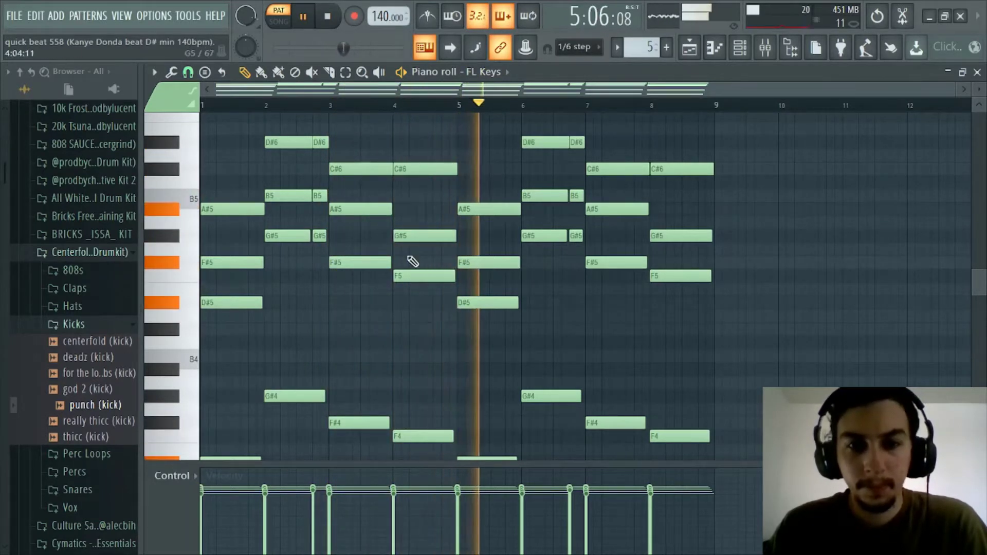
scroll(412, 268, "down", 5)
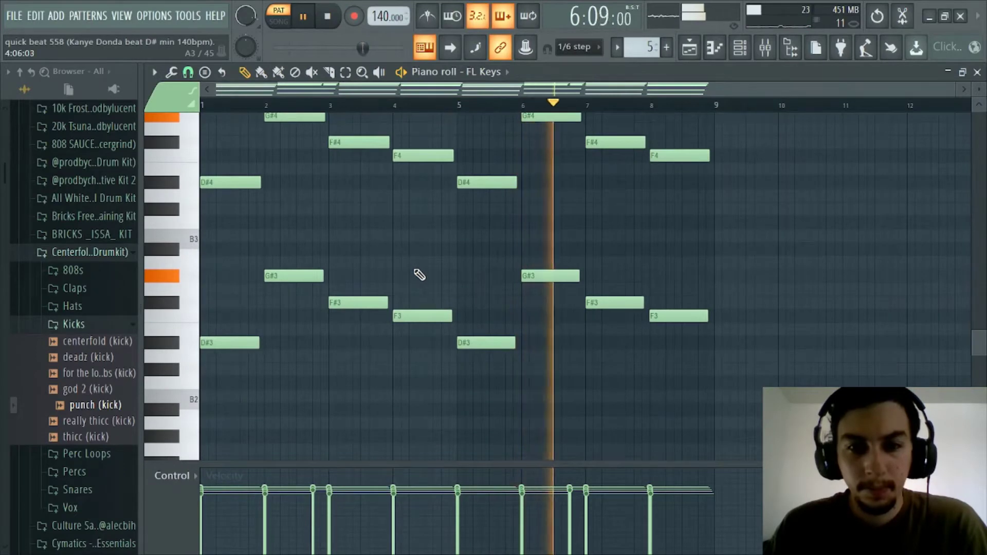
scroll(416, 269, "up", 4)
scroll(414, 267, "up", 7)
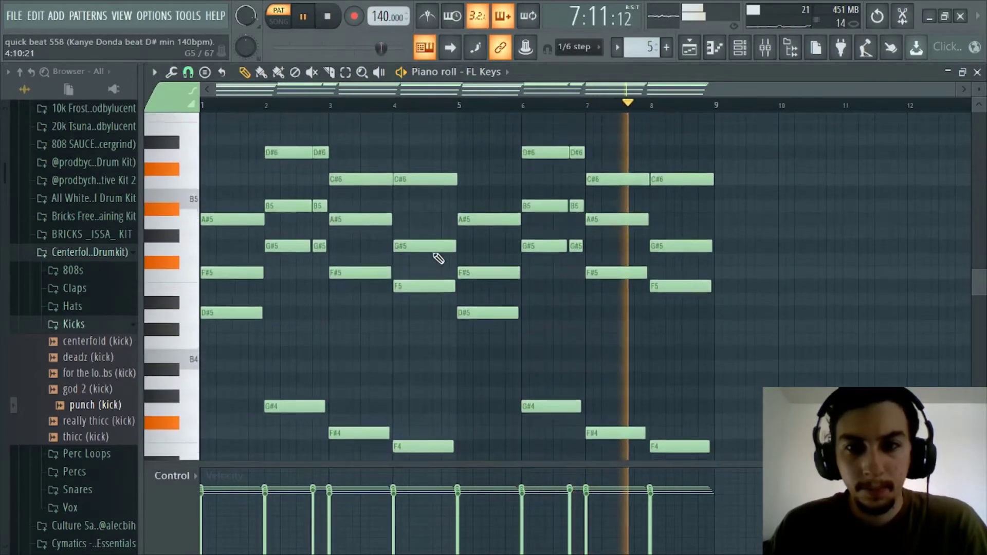
scroll(407, 110, "up", 3)
left_click_drag(396, 91, 344, 94)
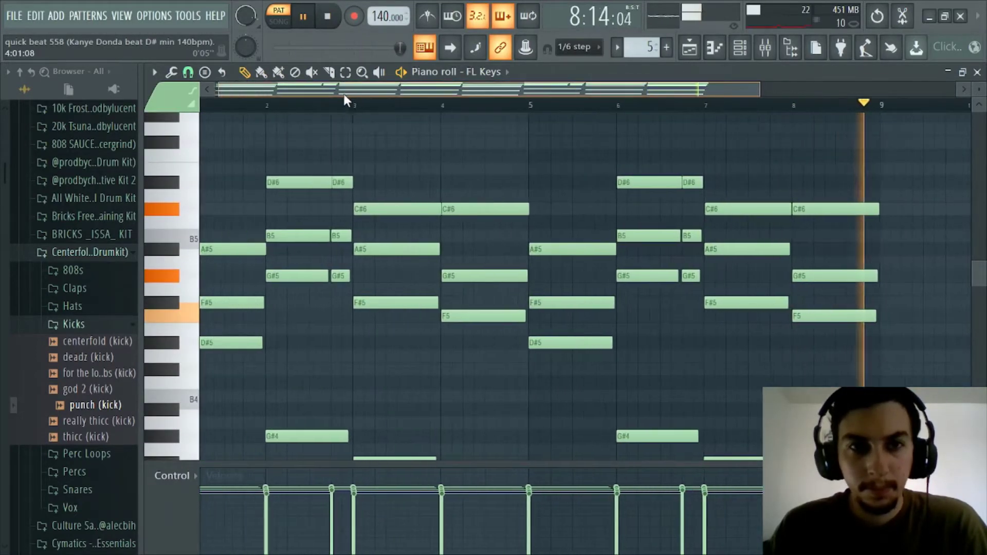
key("space")
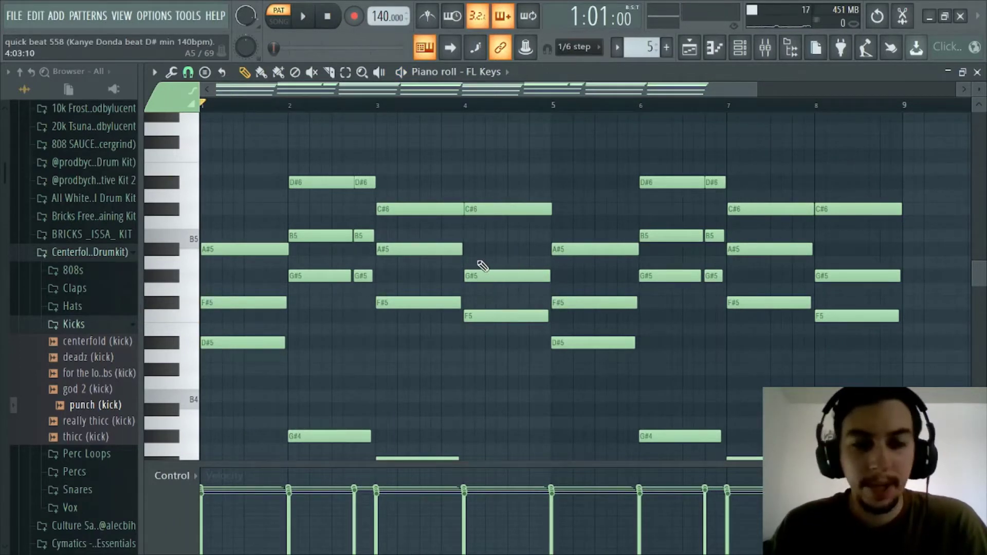
left_click(715, 48)
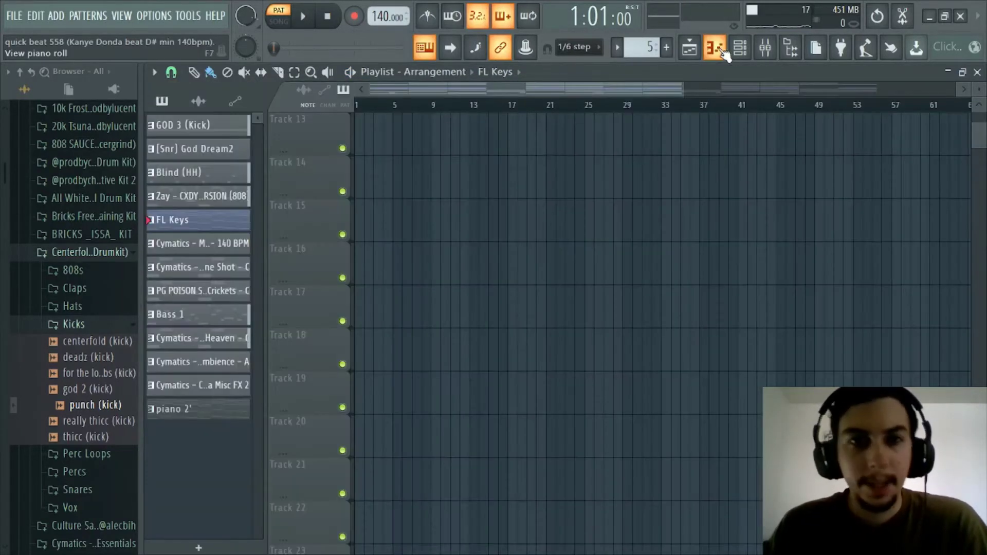
- Show the Cymatics - PAD Thick Choir One Shot - C pattern in the piano roll with its own channel as target
left_click(202, 243)
left_click(199, 220)
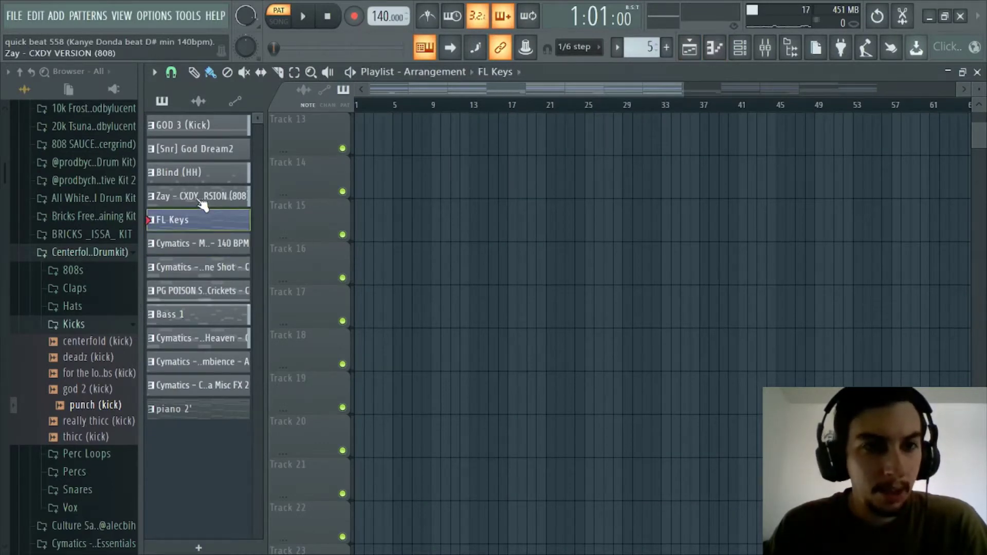
left_click(198, 267)
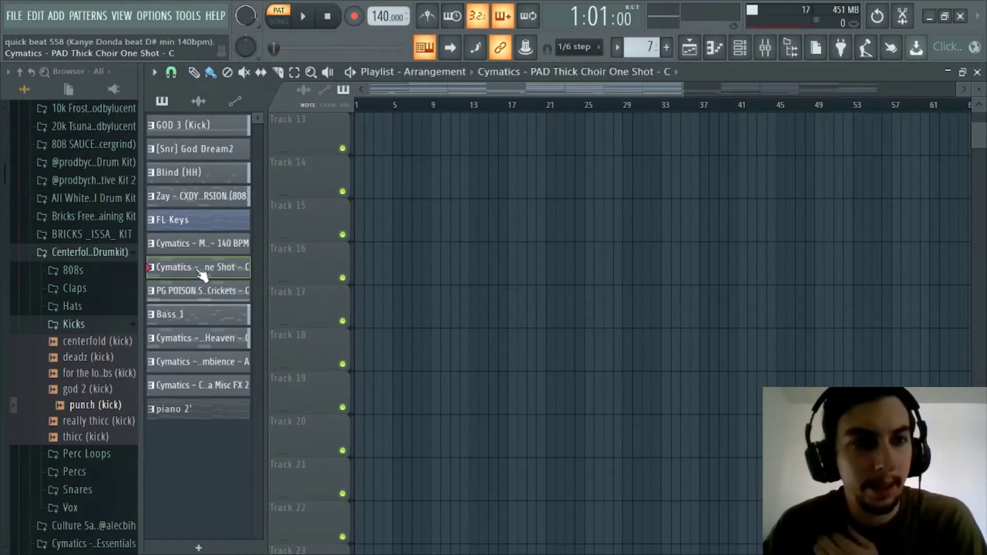
left_click(715, 48)
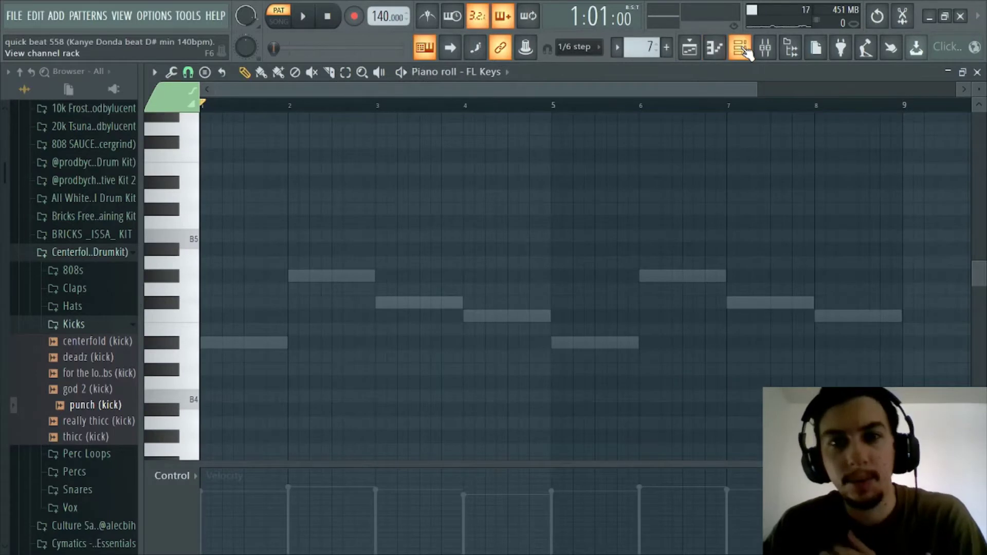
left_click(486, 72)
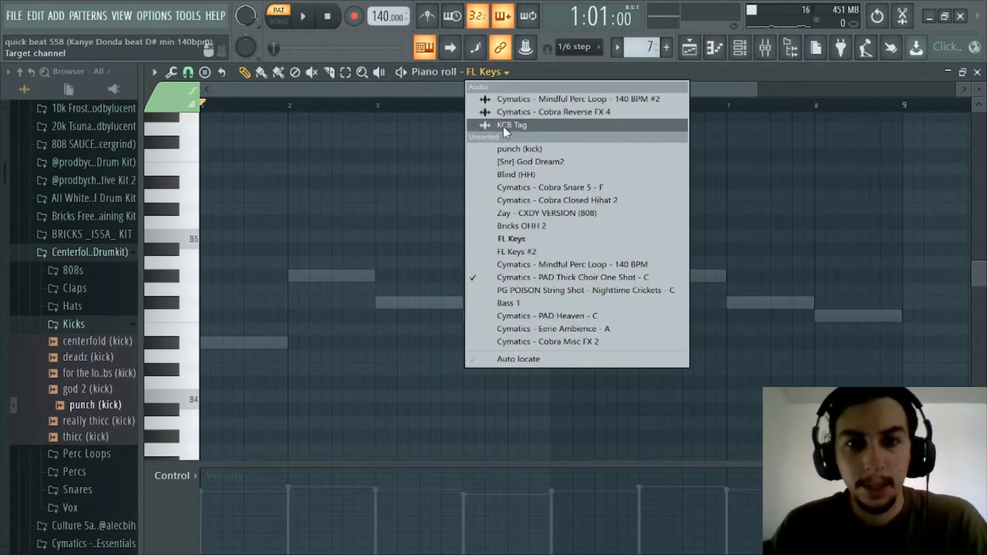
left_click(519, 278)
- Play the Thick Choir pattern while reviewing its notes, then stop playback and close the piano roll
scroll(381, 103, "up", 2)
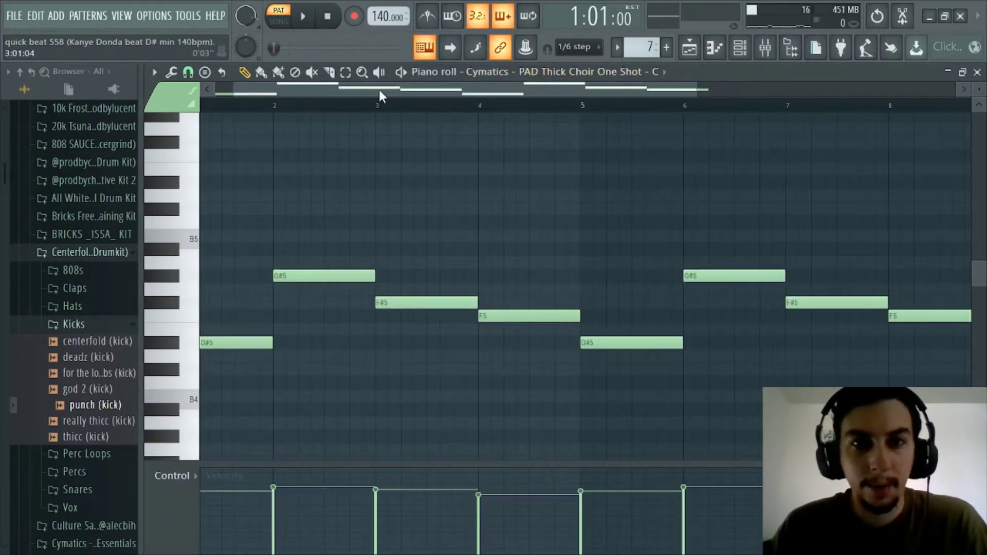
scroll(506, 109, "down", 1)
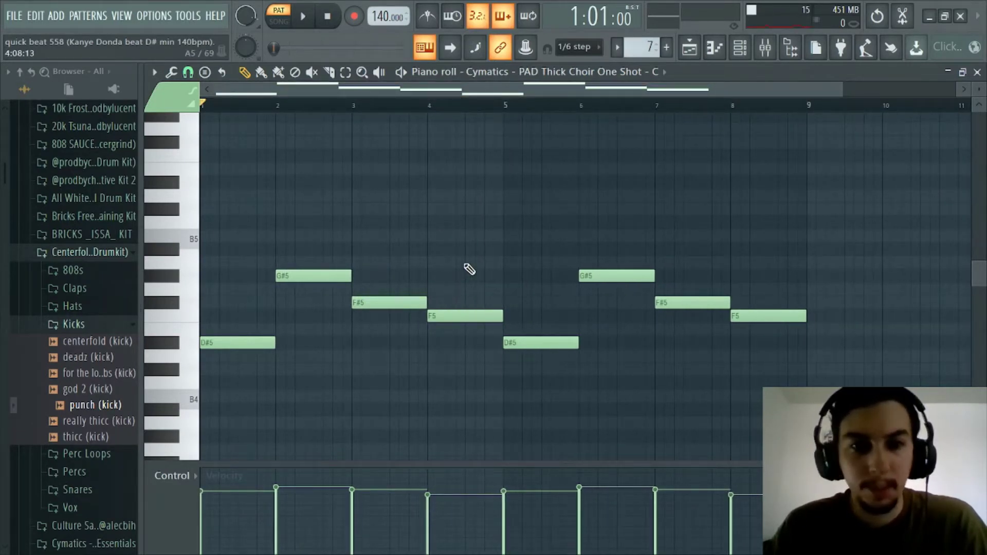
key("space")
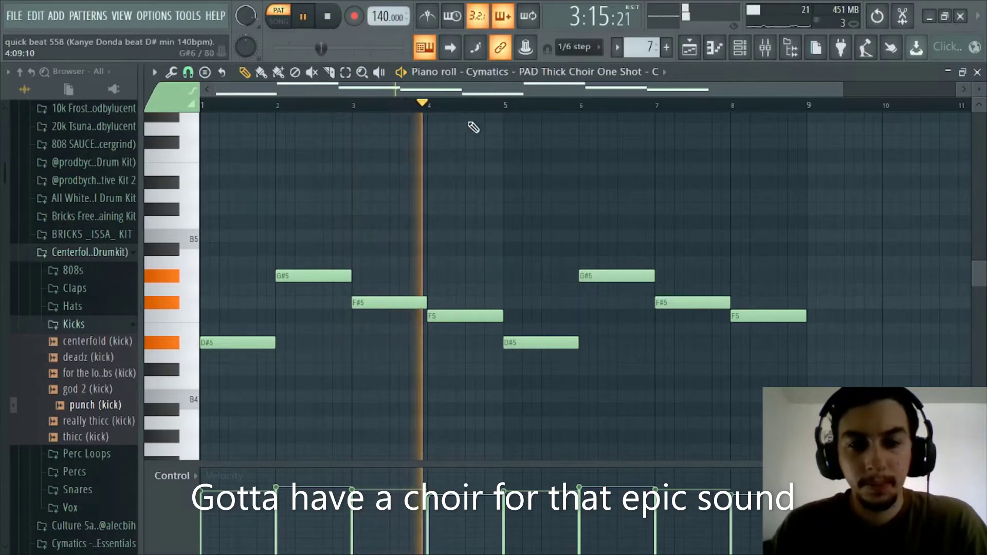
left_click_drag(463, 113, 336, 110)
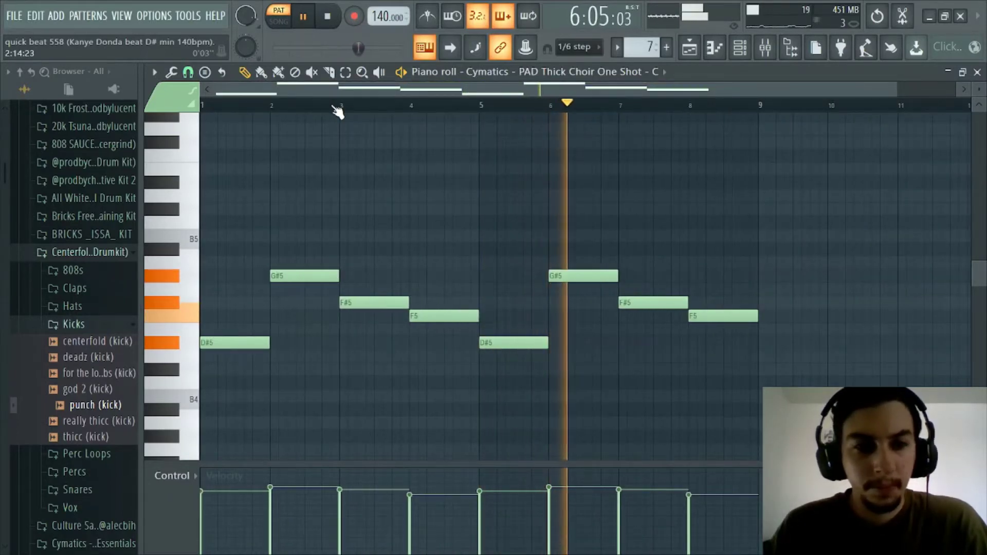
left_click_drag(341, 106, 280, 94)
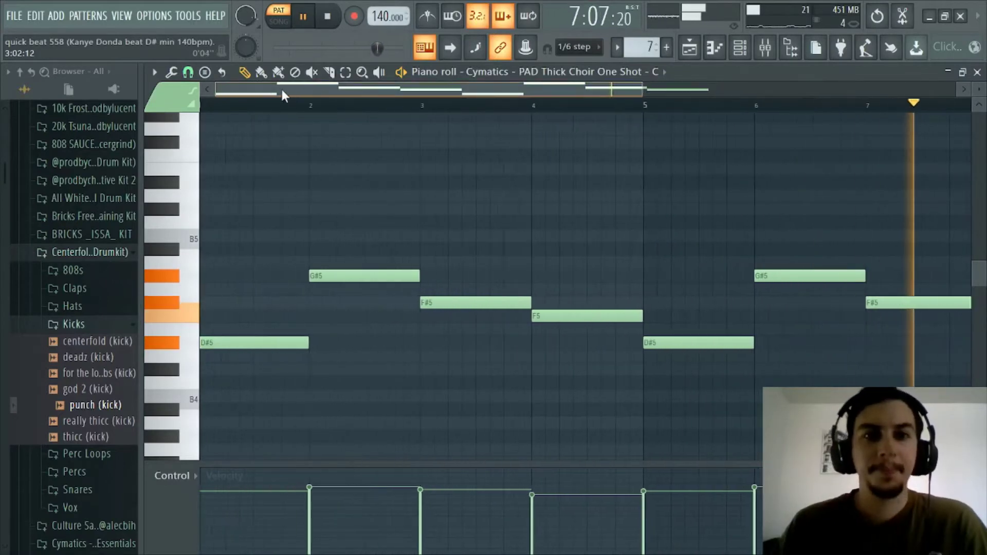
scroll(360, 115, "up", 2, "ctrl")
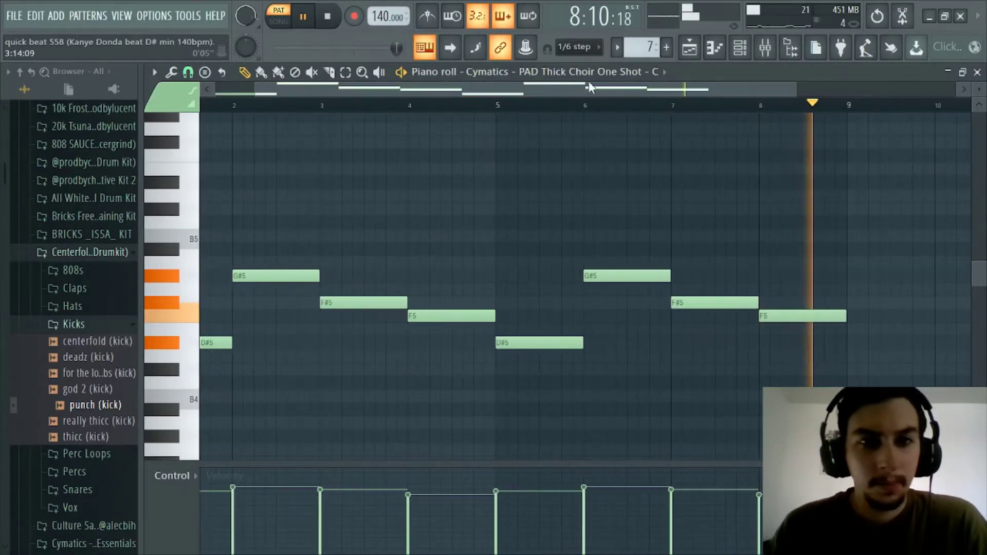
key("space")
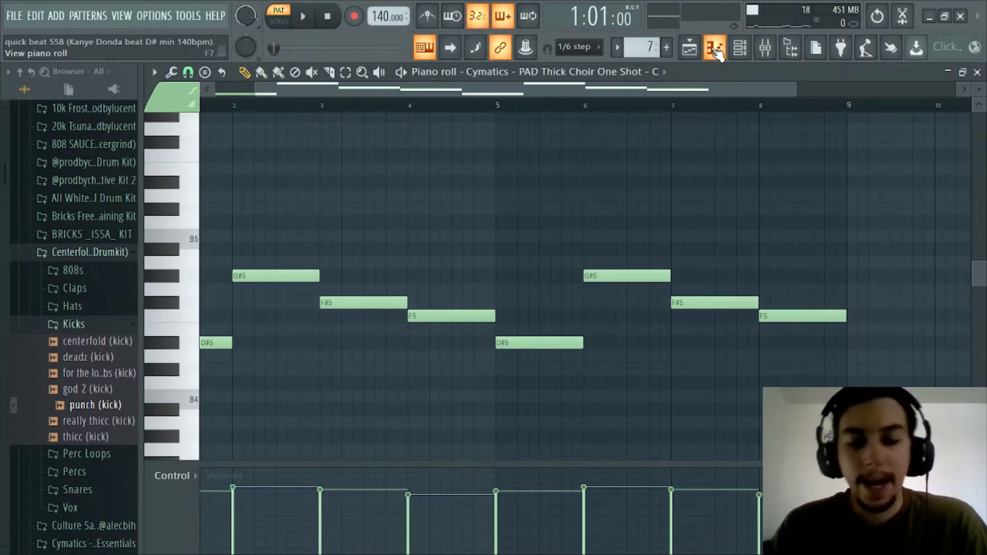
left_click(715, 49)
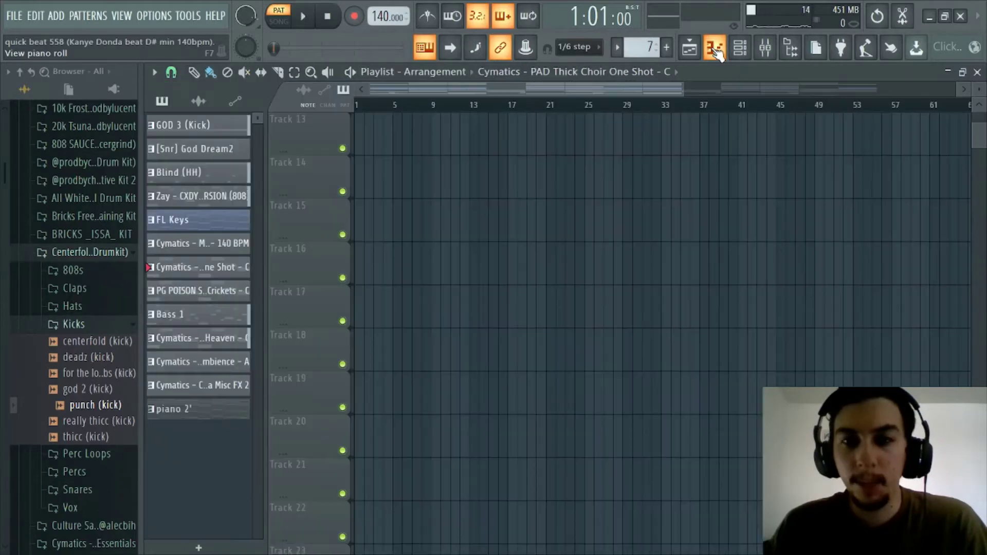
- Show the PG POISON String Shot - Nighttime Crickets - C pattern in the piano roll on its own channel and review its notes
left_click(214, 293)
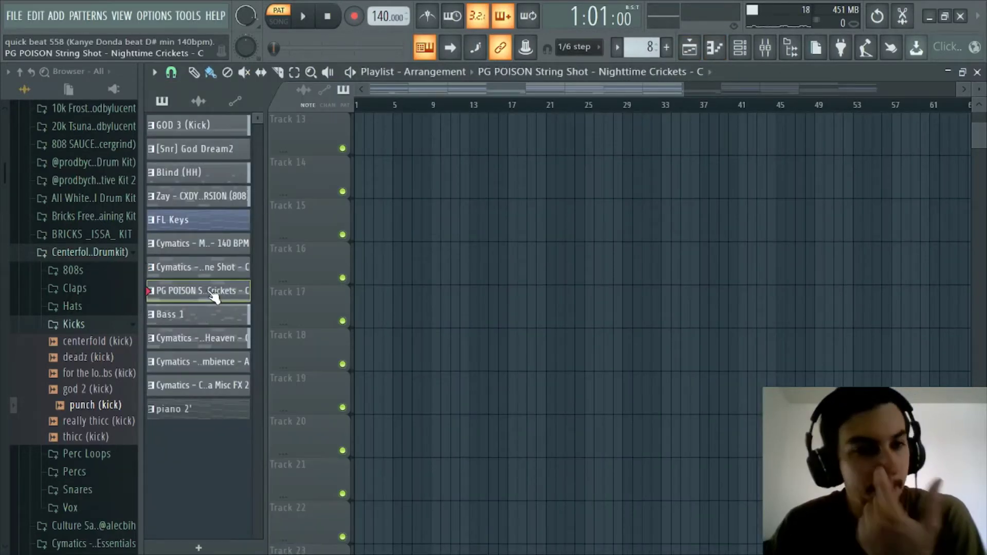
left_click(714, 48)
left_click(496, 78)
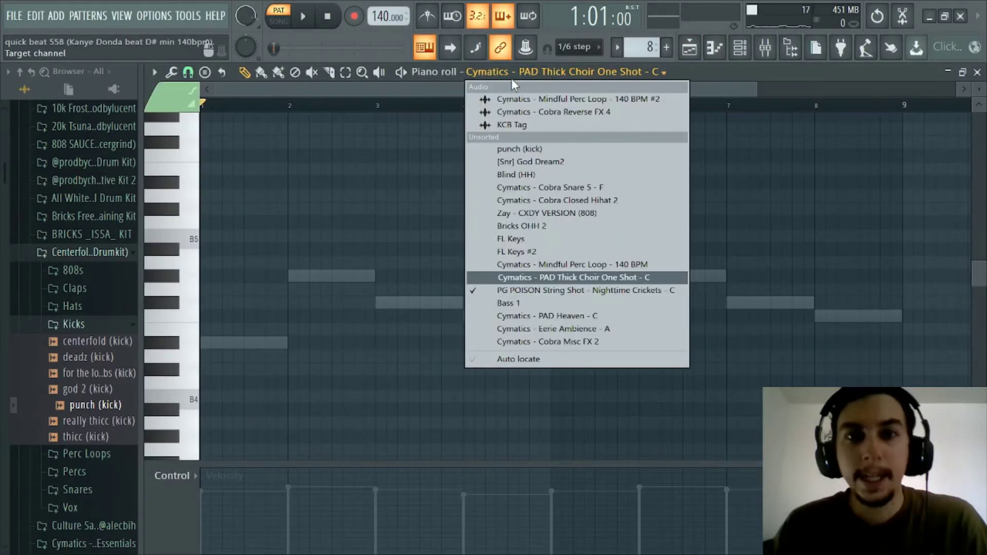
left_click(569, 291)
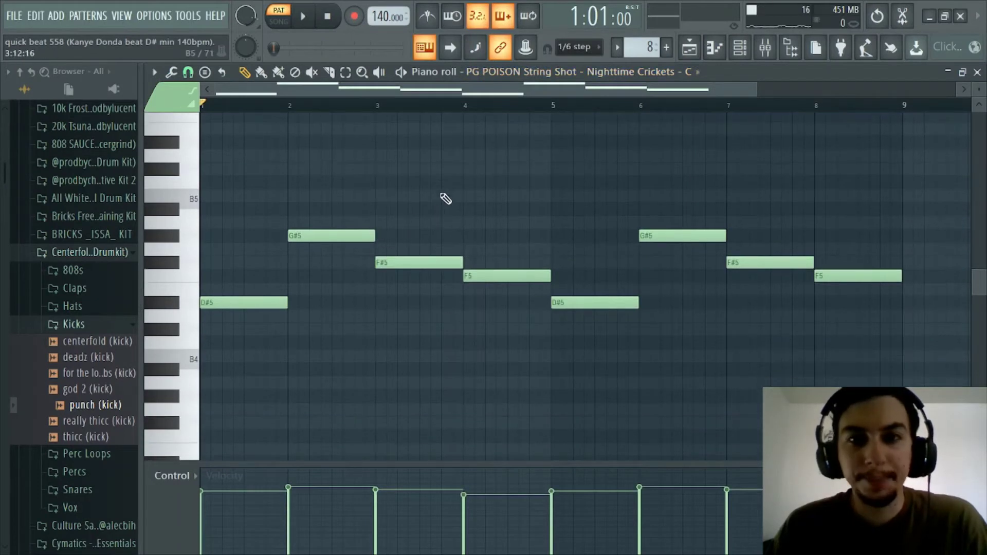
scroll(462, 138, "up", 2)
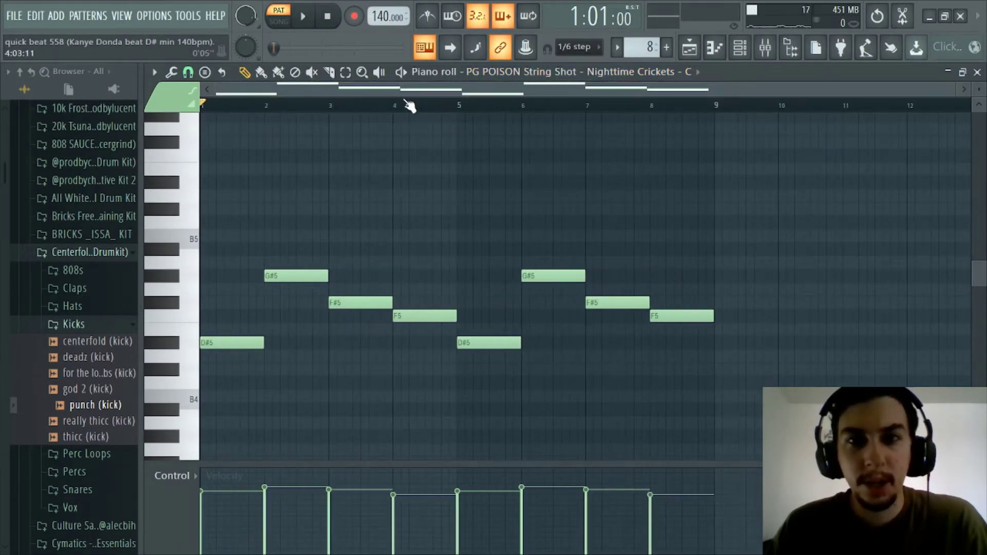
scroll(407, 102, "right", 2)
scroll(309, 100, "left", 2)
scroll(278, 106, "up", 2)
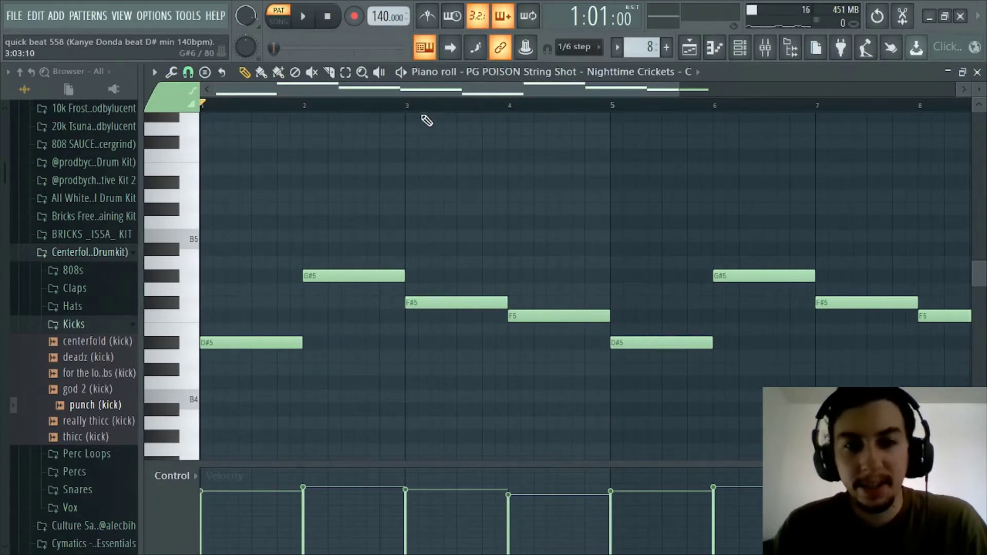
- Play the Nighttime Crickets pattern from its start while reviewing its notes, then stop playback and close the piano roll
scroll(425, 116, "down", 2)
left_click(363, 102)
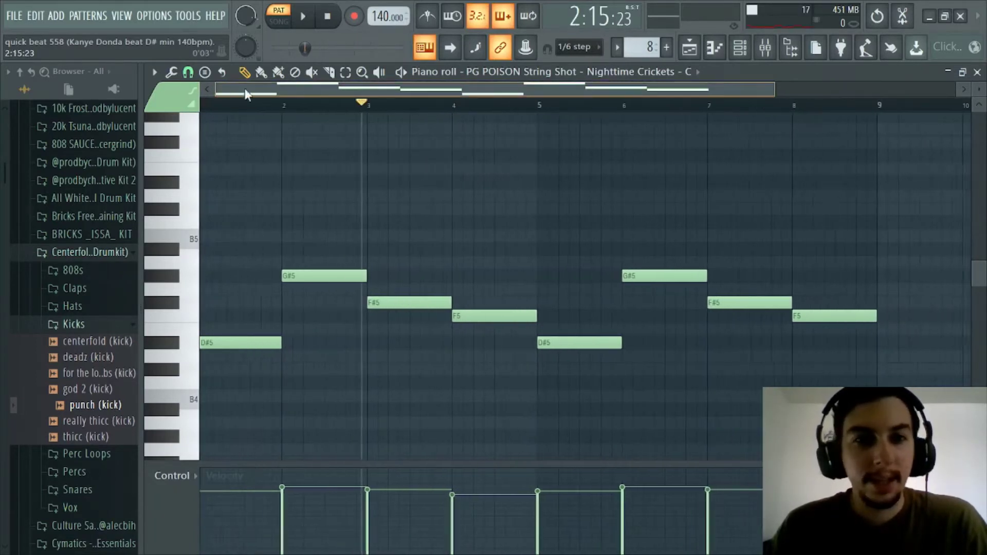
left_click(247, 103)
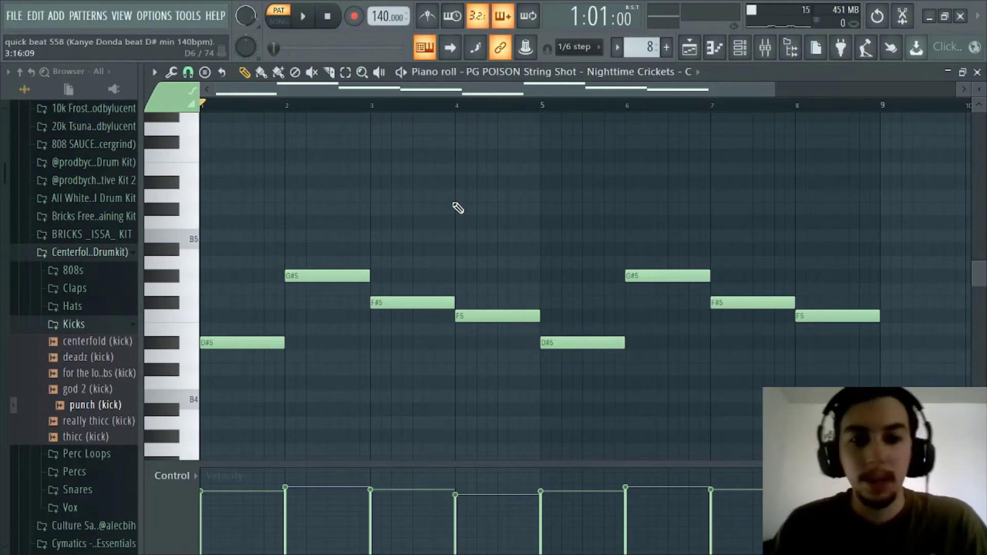
scroll(431, 94, "down", 4)
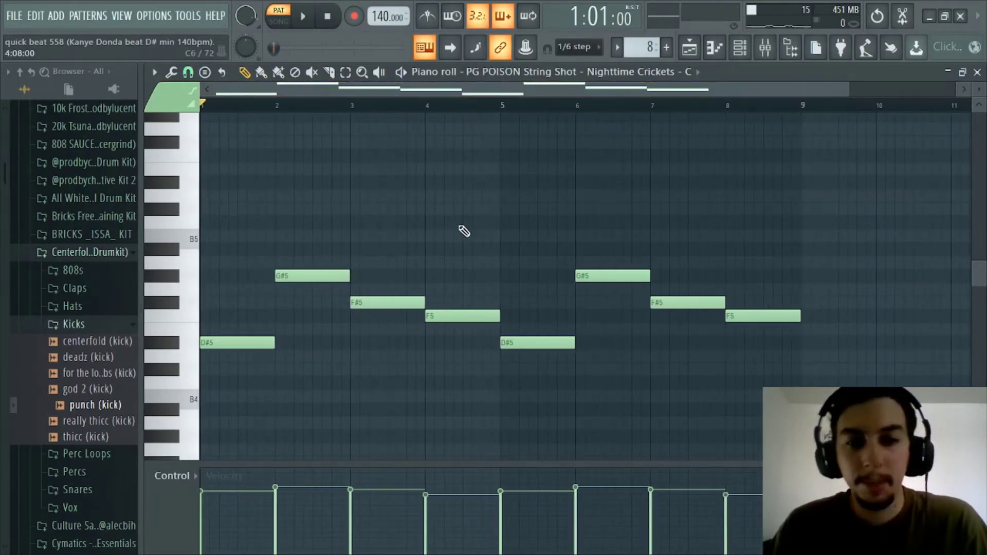
key("space")
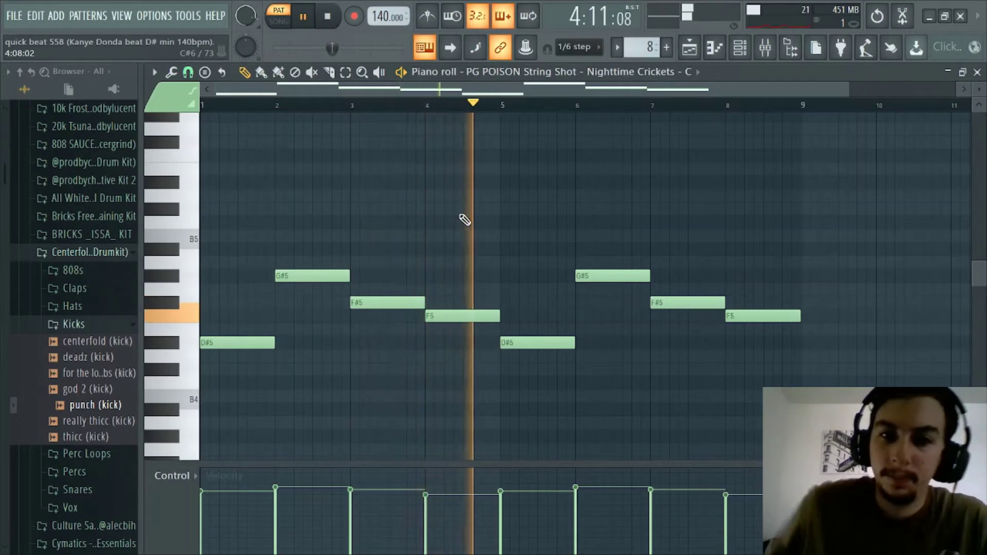
key("space")
left_click(715, 47)
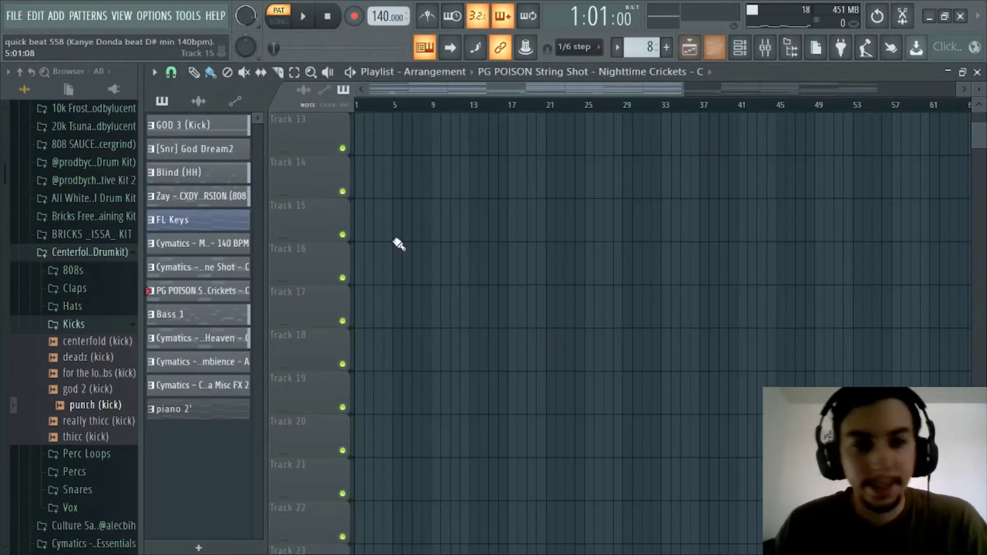
- Show the Cymatics - PAD Heaven - C pattern in the piano roll on its own channel and play it briefly
left_click(194, 350)
left_click(715, 46)
left_click(591, 76)
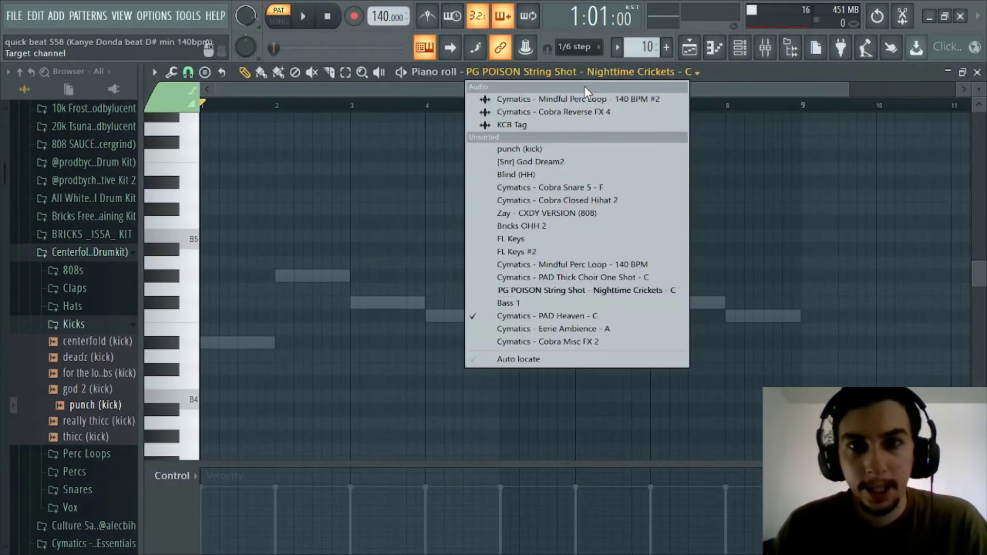
left_click(530, 316)
key("space")
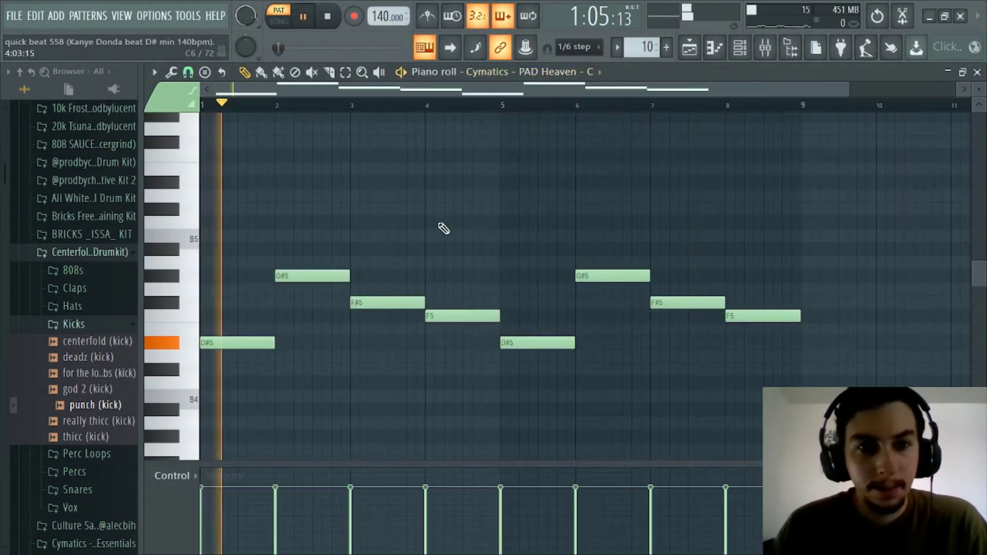
left_click(746, 50)
key("space")
- Check the channel rack, then open the mixer to examine the effects on the PAD Heaven track, insert 13
left_click(746, 50)
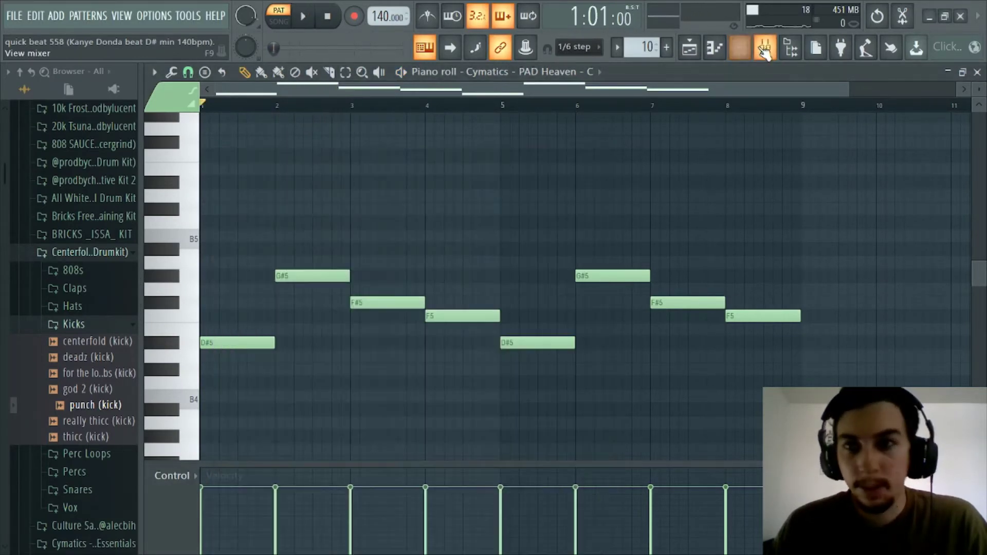
key("F6")
key("F6")
key("F6")
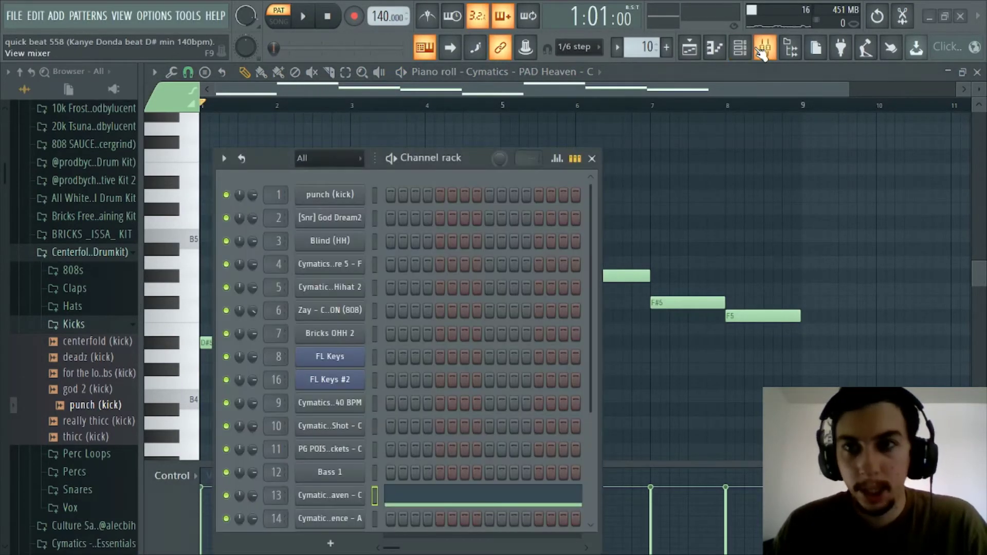
key("F6")
left_click(763, 52)
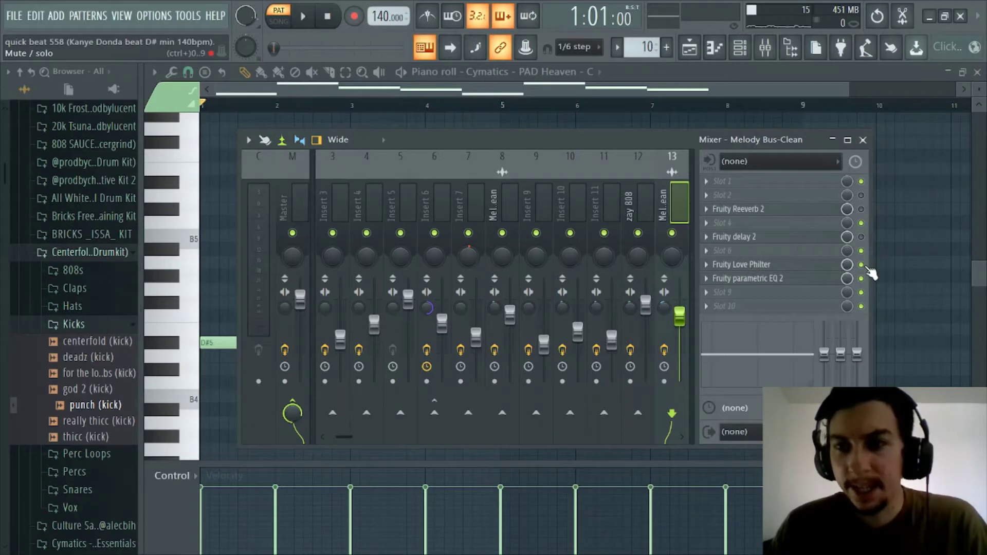
- Compare the PAD Heaven pattern's sound with Fruity Love Philter bypassed and with it enabled
key("space")
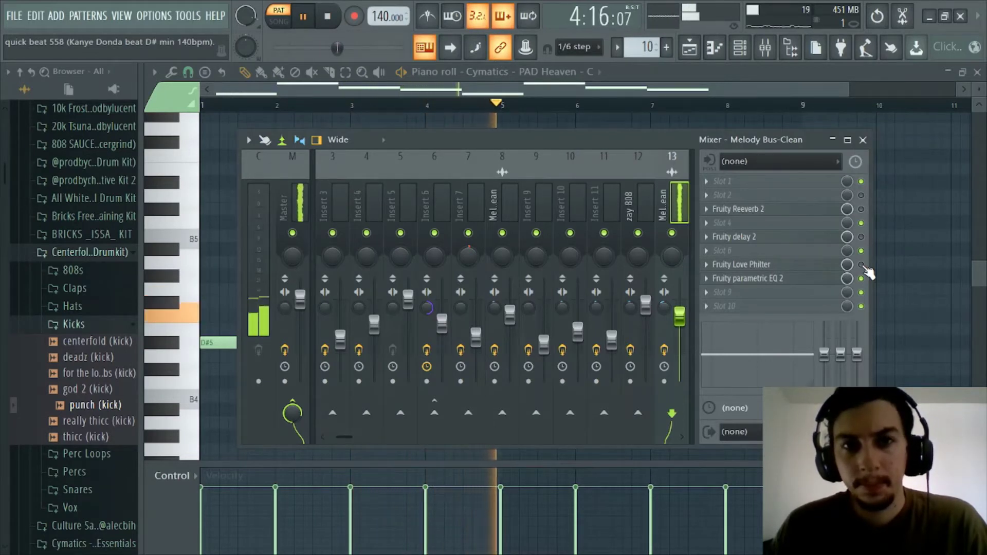
key("space")
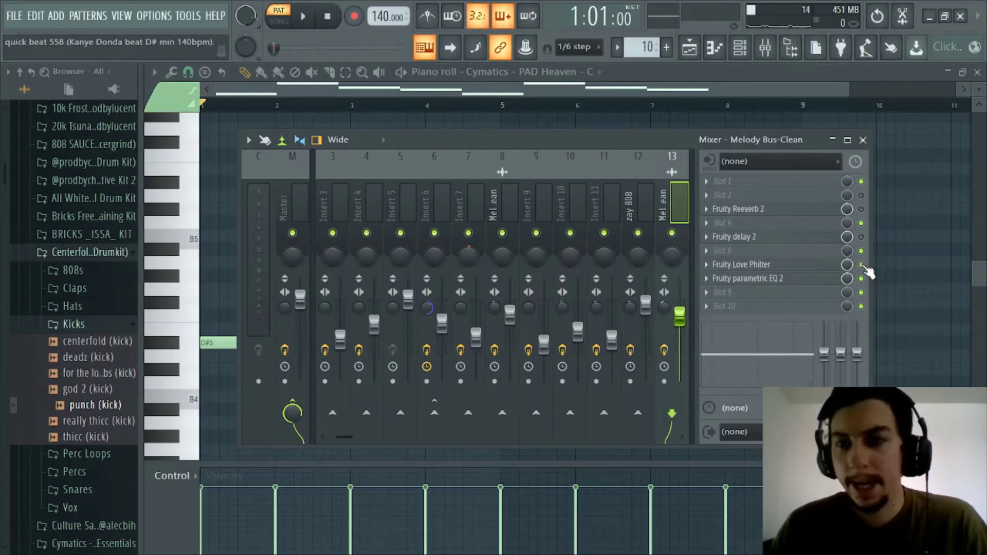
key("space")
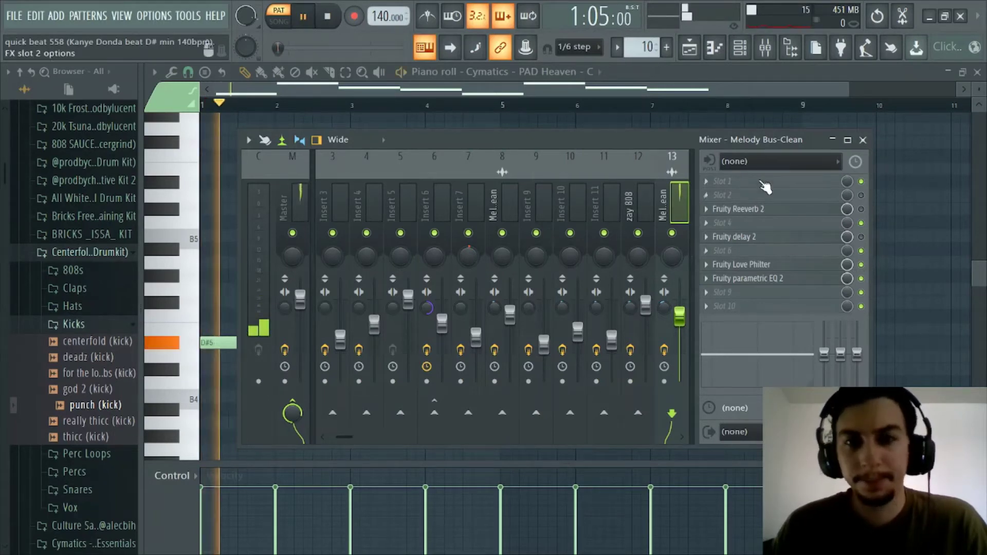
- Close the mixer and review the PAD Heaven notes during playback, then stop and return to the playlist
left_click(770, 53)
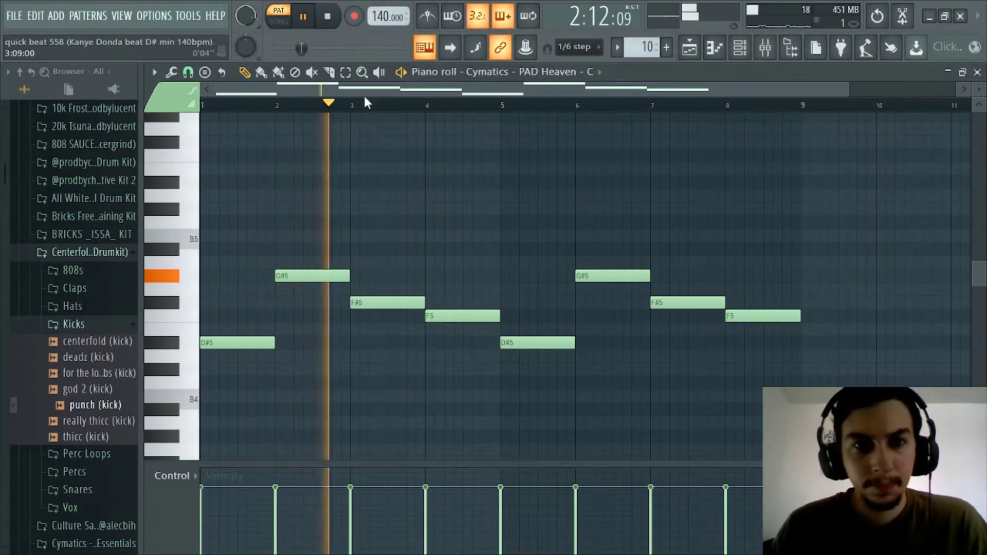
scroll(355, 100, "up", 2)
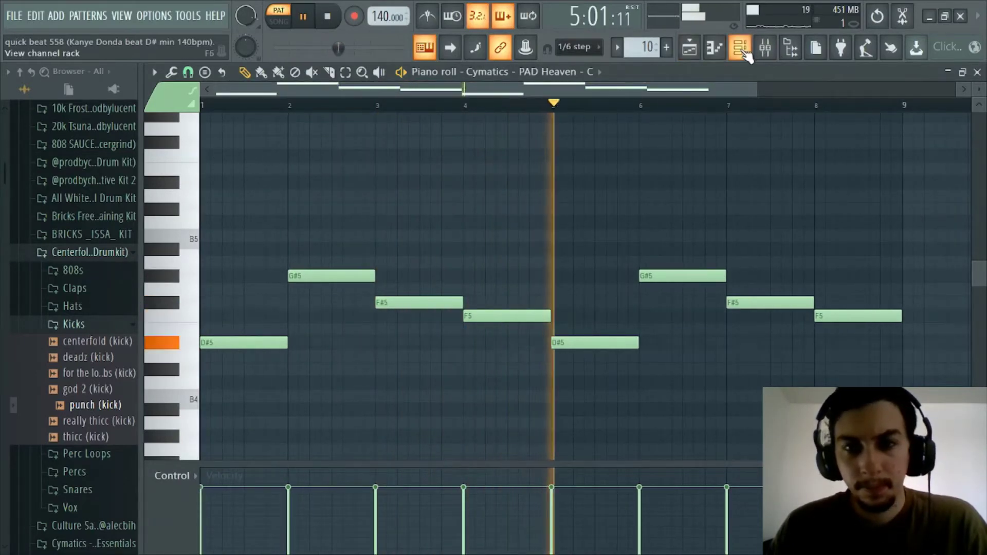
key("space")
left_click(743, 51)
left_click(744, 53)
left_click(714, 49)
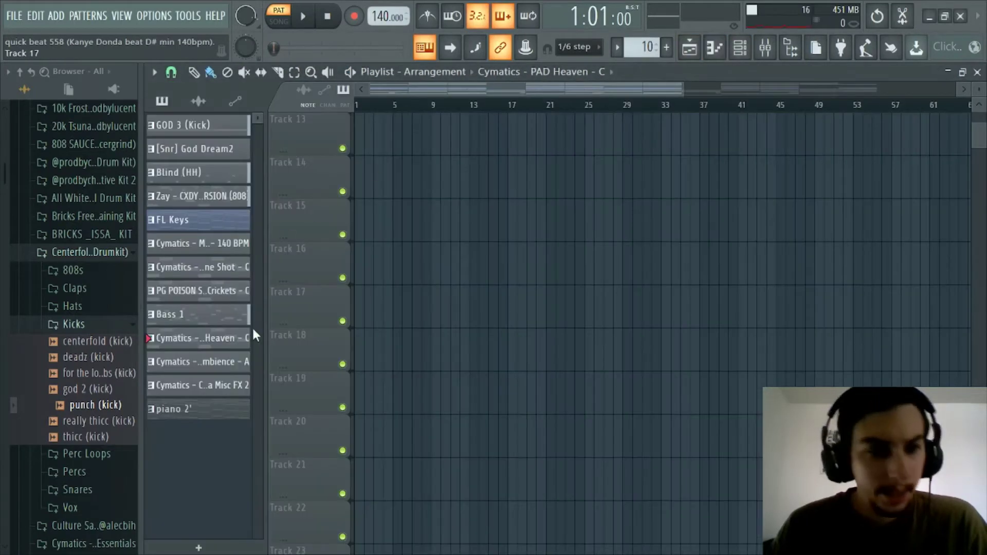
- Look through the Eerie Ambience, Cobra Misc FX 2 and piano 2' patterns, ending on Cymatics - Eerie Ambience - A
left_click(228, 370)
left_click(222, 390)
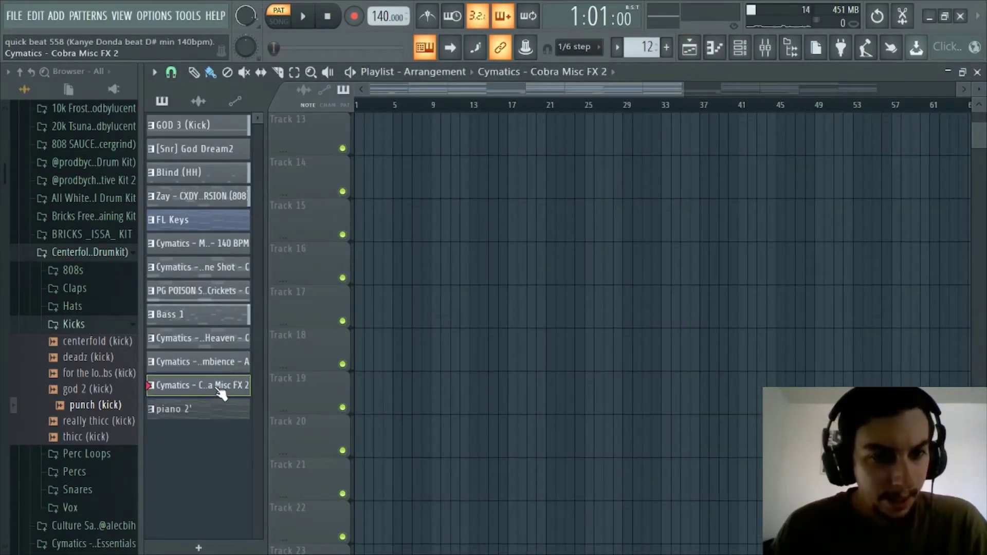
left_click(208, 363)
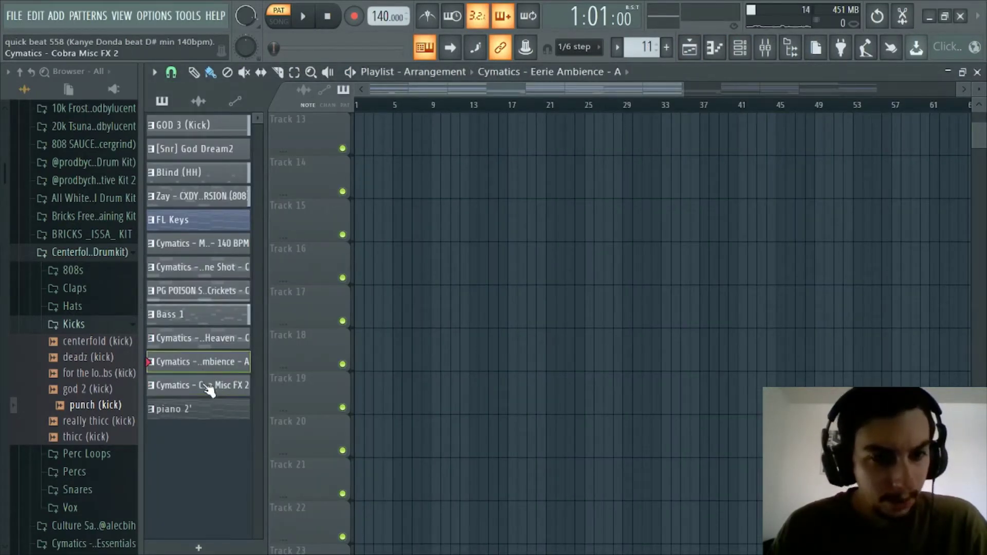
left_click(204, 414)
left_click(206, 390)
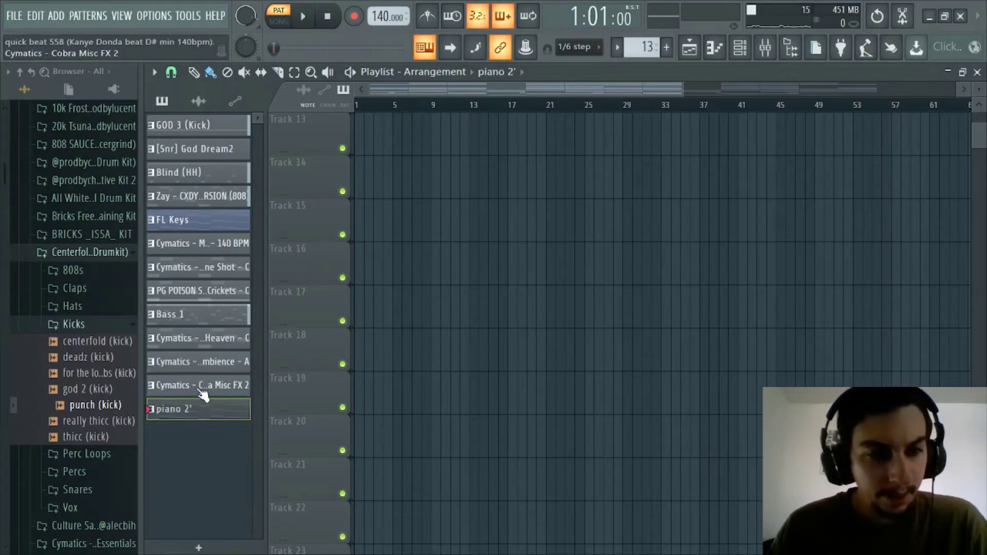
left_click(199, 366)
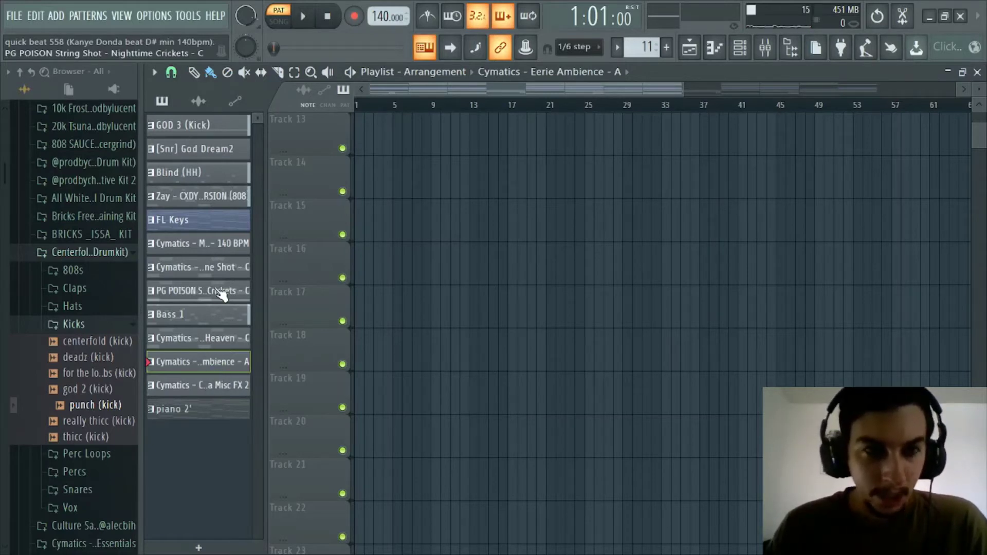
- Find the piano 2' clip on Track 11 of the arrangement and make piano 2' the current pattern
scroll(652, 108, "up", 3)
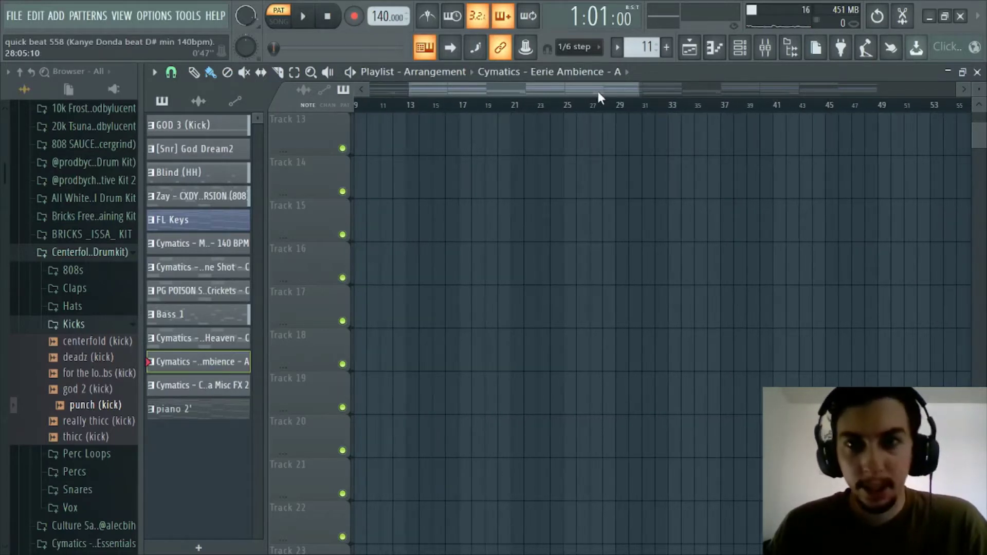
scroll(577, 277, "up", 5)
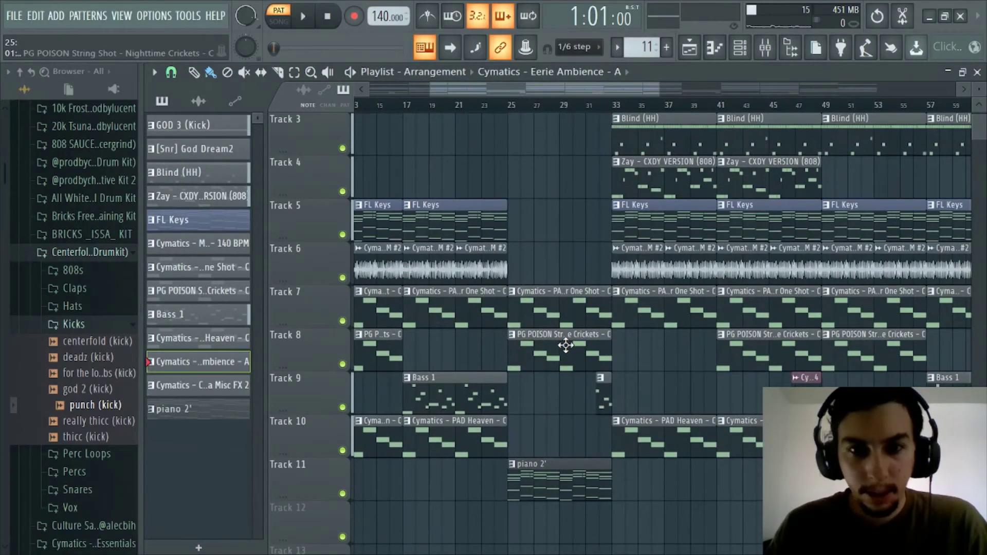
left_click_drag(508, 85, 490, 87)
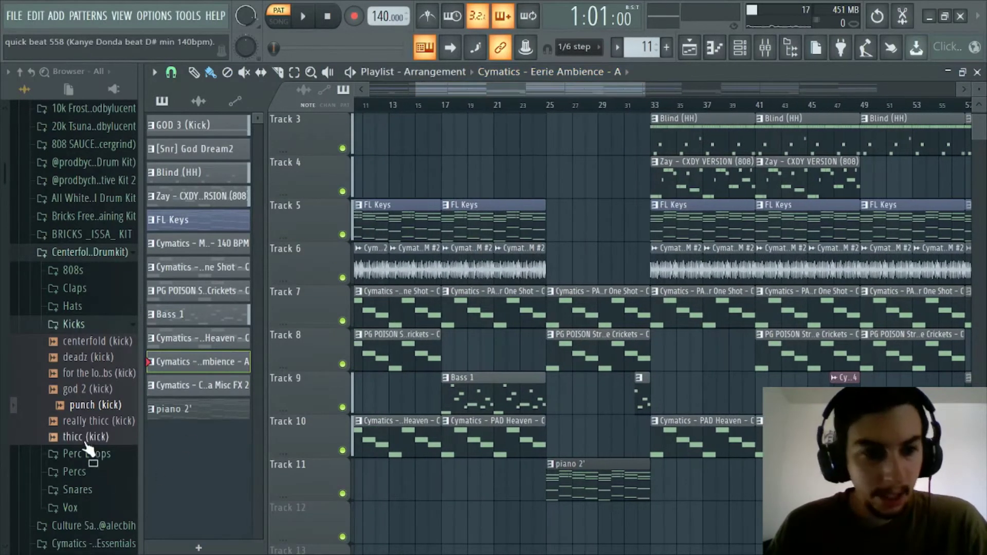
left_click(196, 410)
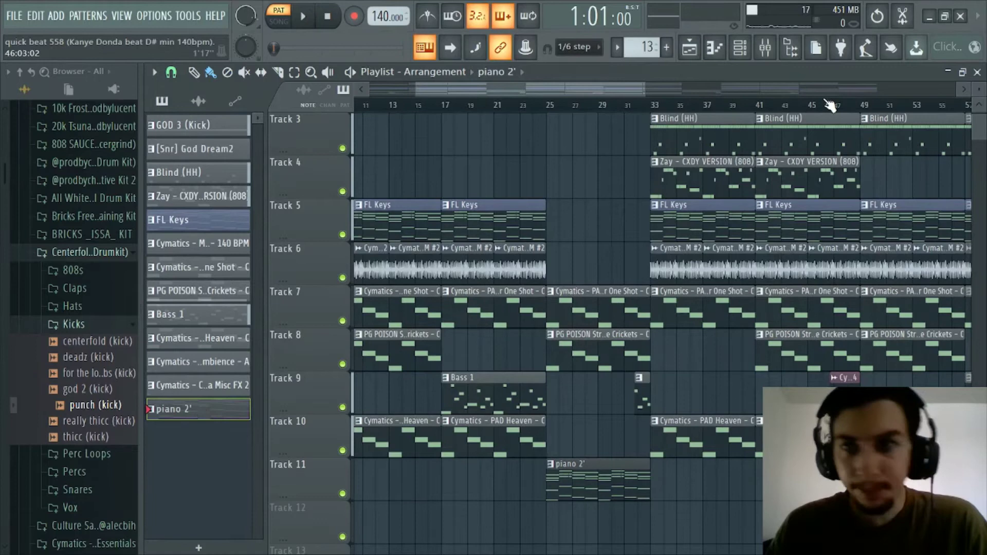
- Select mixer track 16 and examine its effect chain for the FL Keys #2 piano, checking the channel rack as well
left_click(765, 48)
left_click(766, 47)
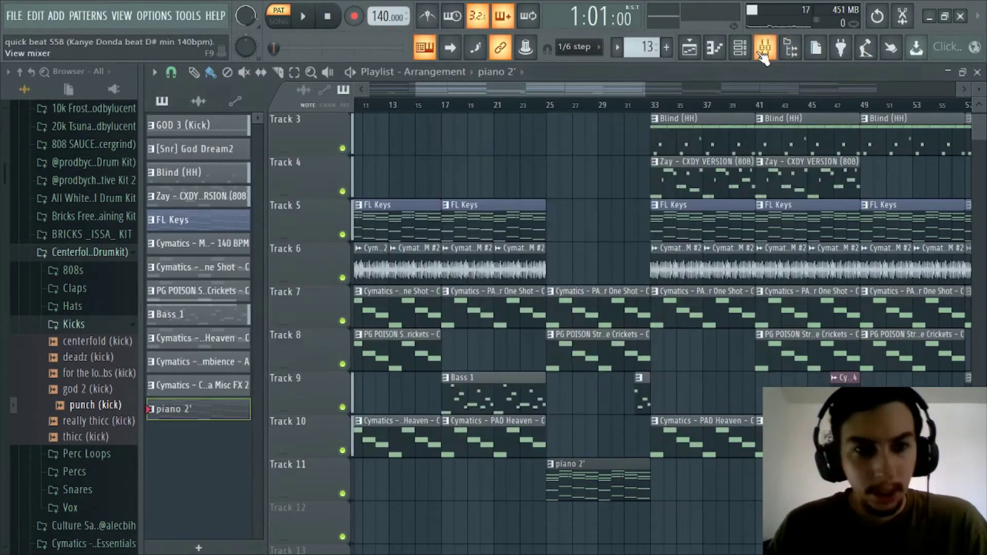
left_click(740, 49)
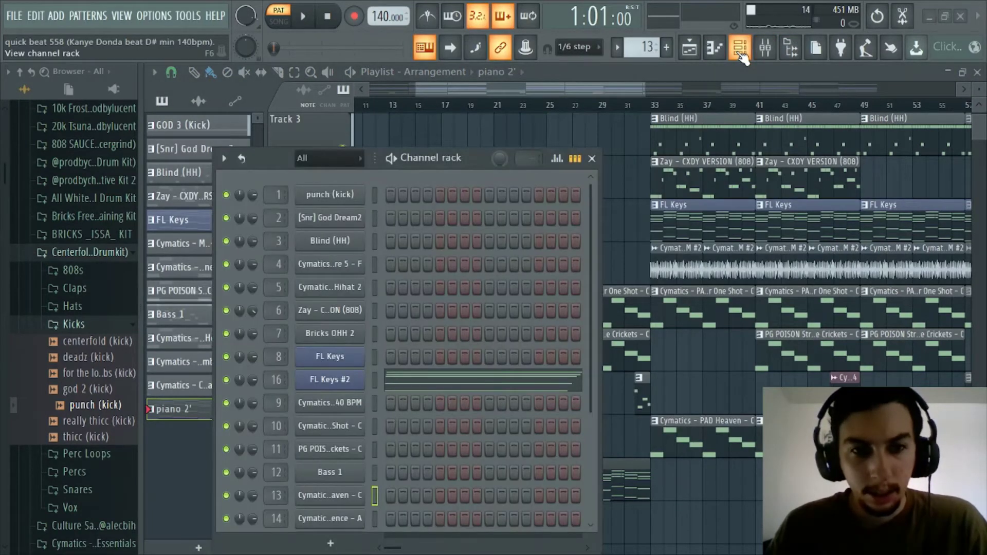
left_click(740, 49)
left_click(765, 48)
left_click(675, 208)
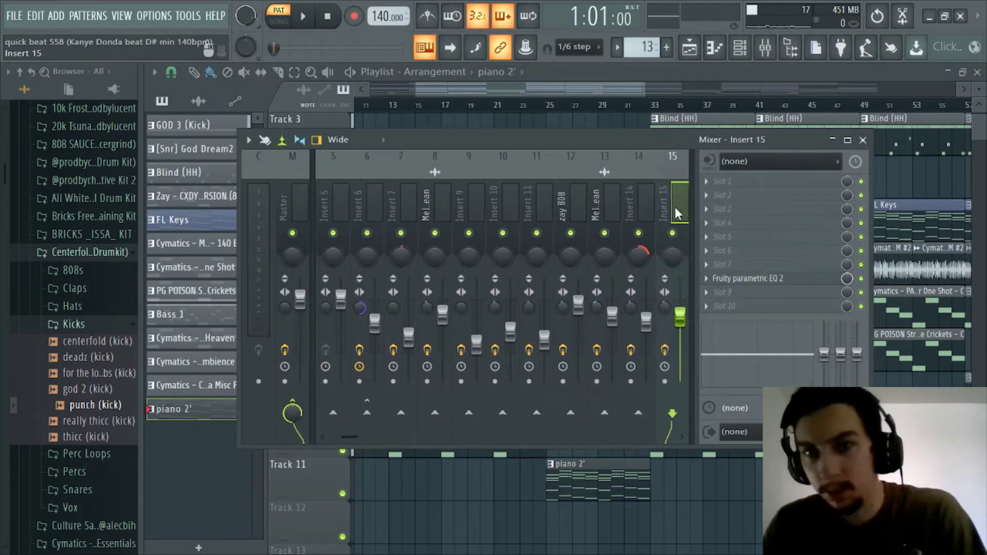
key("Right")
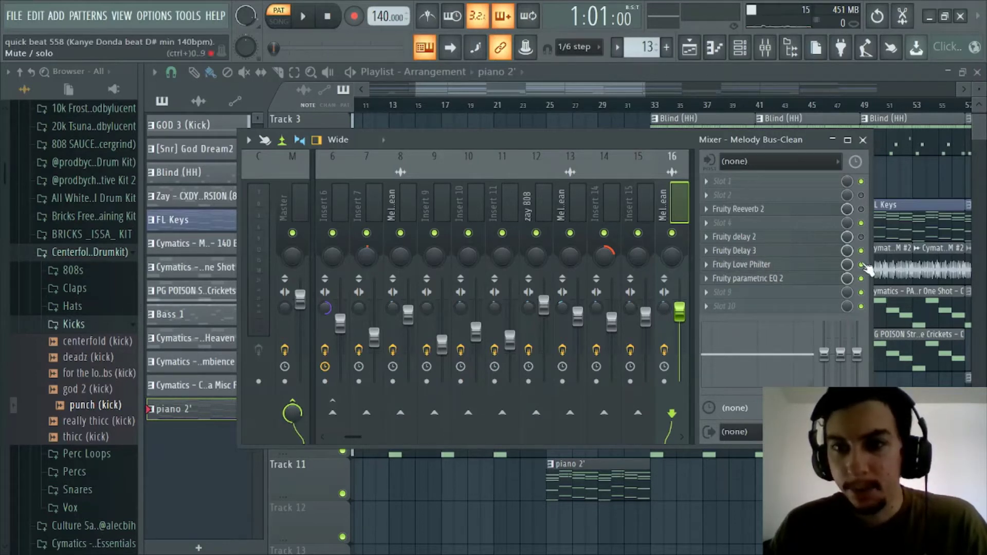
left_click(741, 49)
left_click(743, 58)
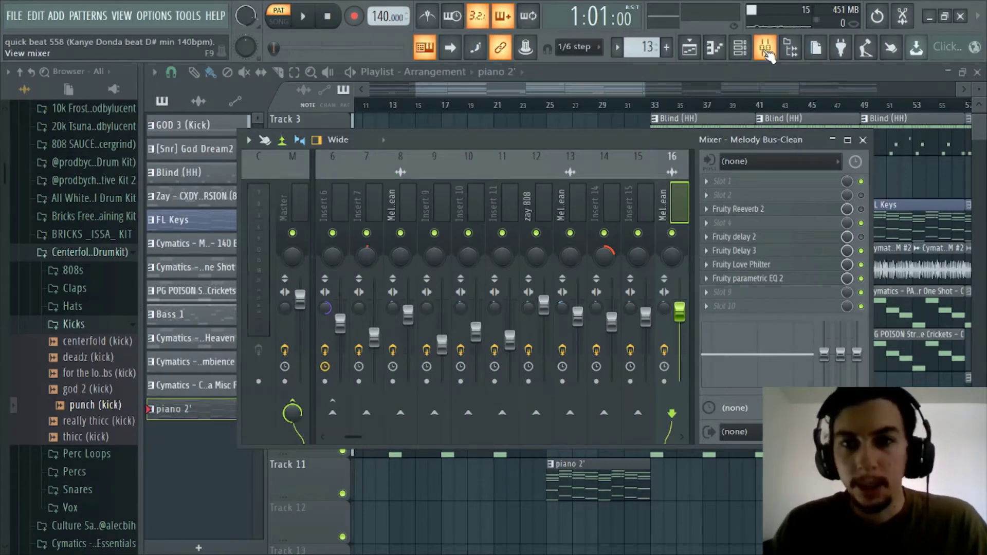
- Close the mixer and show the piano 2' pattern in the piano roll with FL Keys #2 as target channel
left_click(766, 49)
left_click(715, 48)
left_click(540, 72)
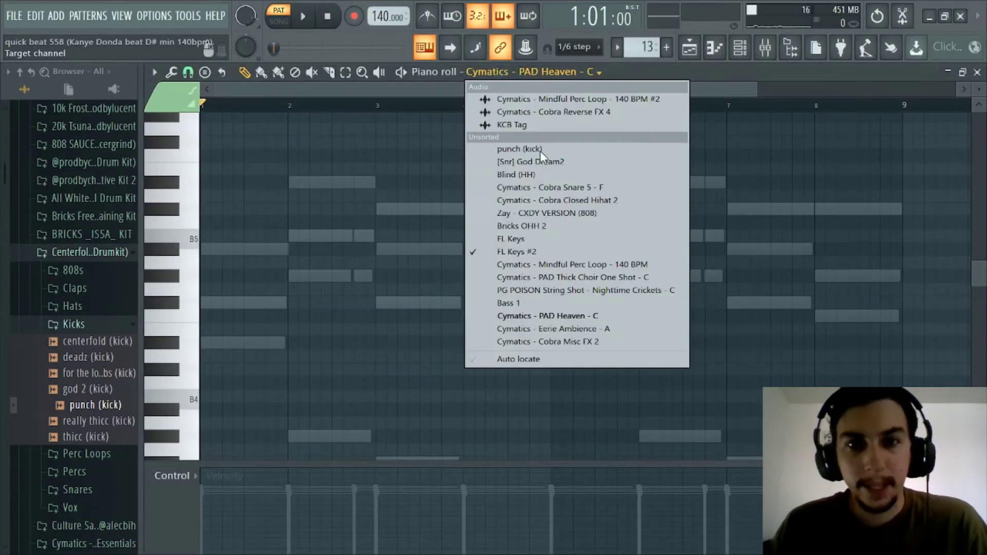
left_click(554, 251)
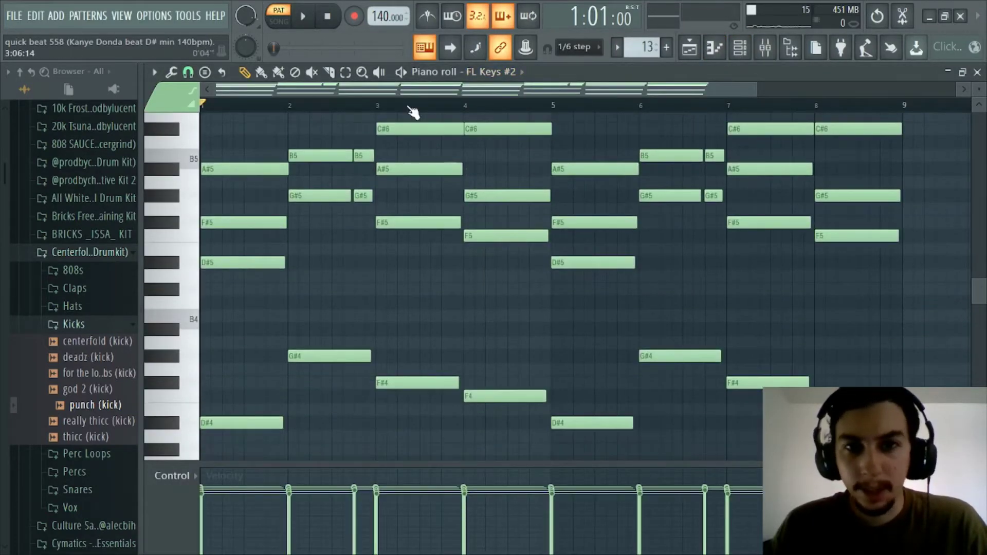
- Play the piano 2' pattern while checking the Melody Bus-Clean effect chain on mixer track 16 and the FL Keys #2 notes
left_click(765, 49)
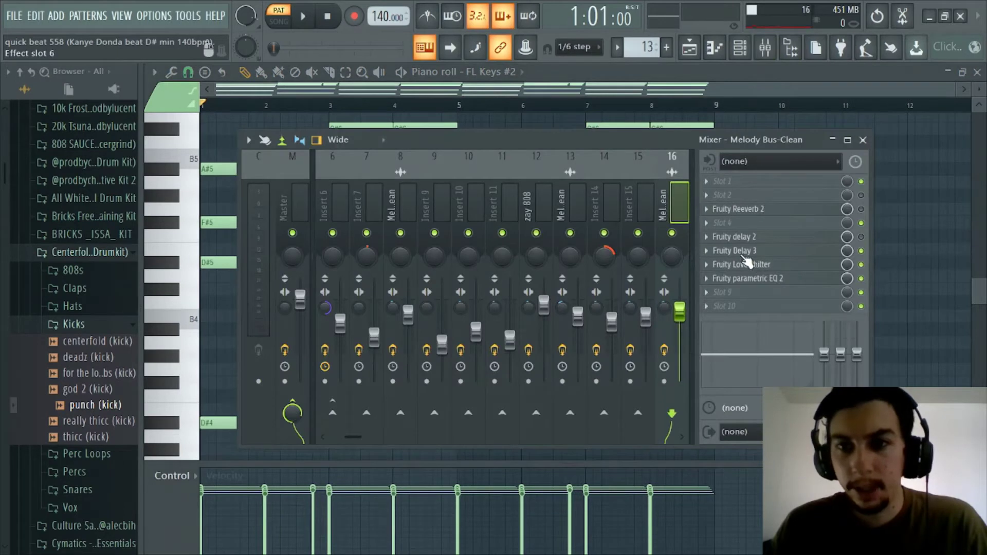
key("space")
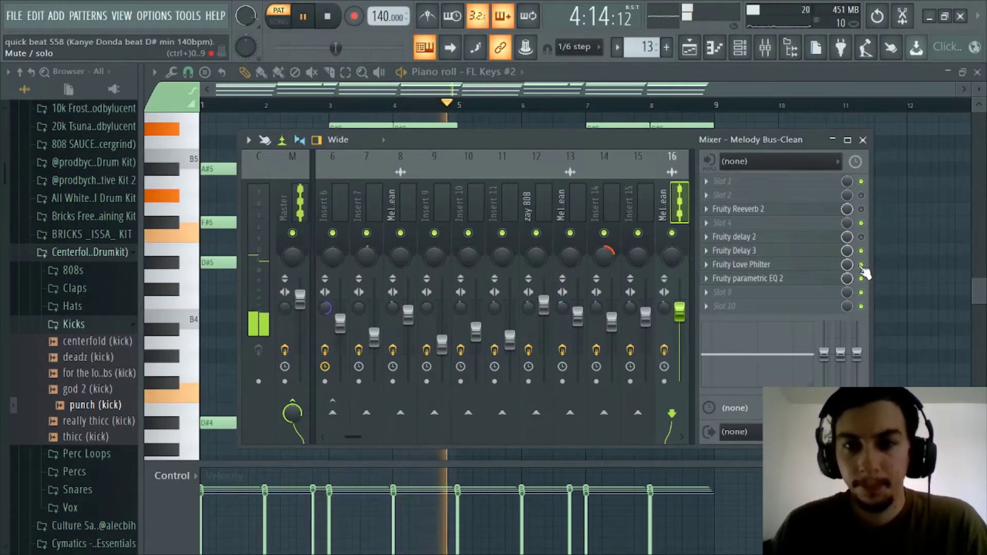
left_click(765, 47)
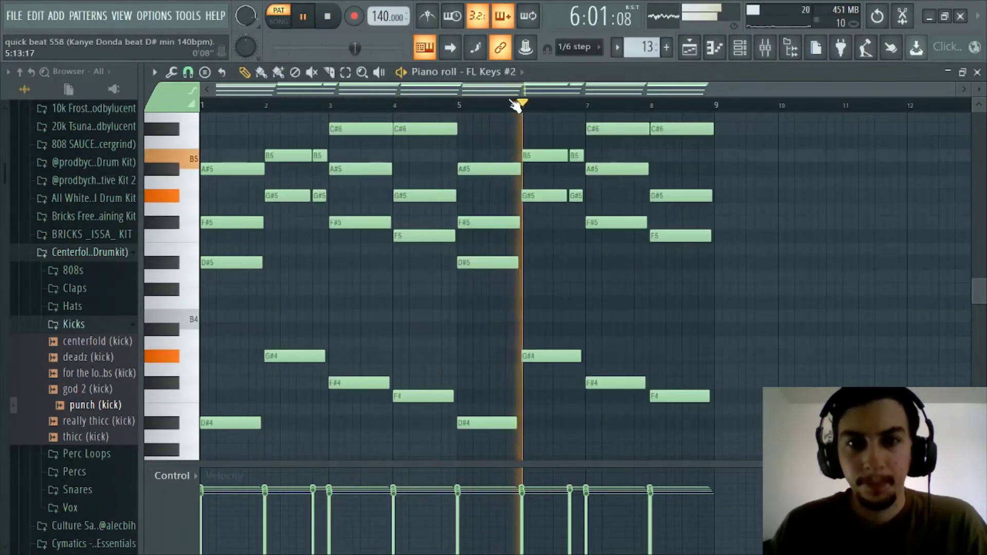
scroll(396, 93, "up", 3)
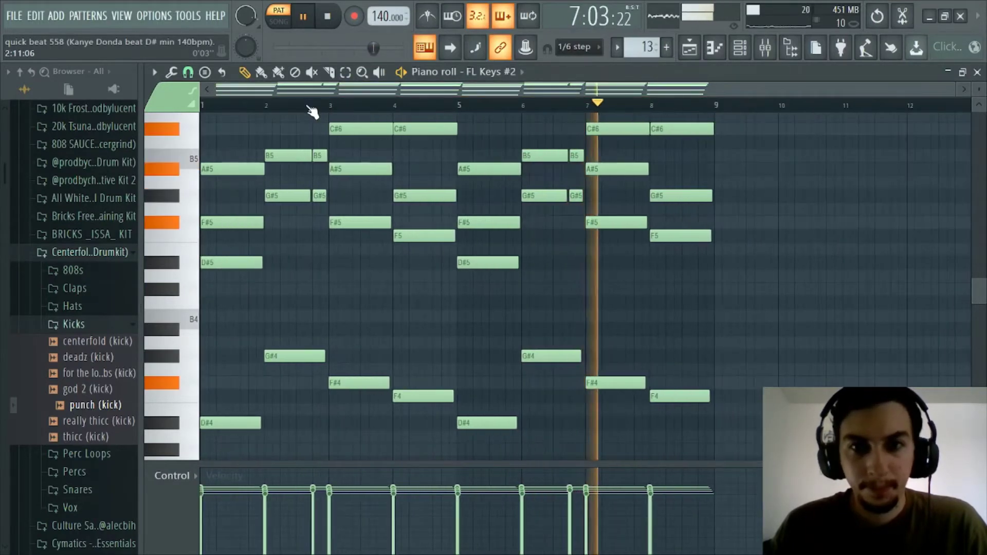
scroll(314, 95, "up", 1)
scroll(536, 242, "up", 2)
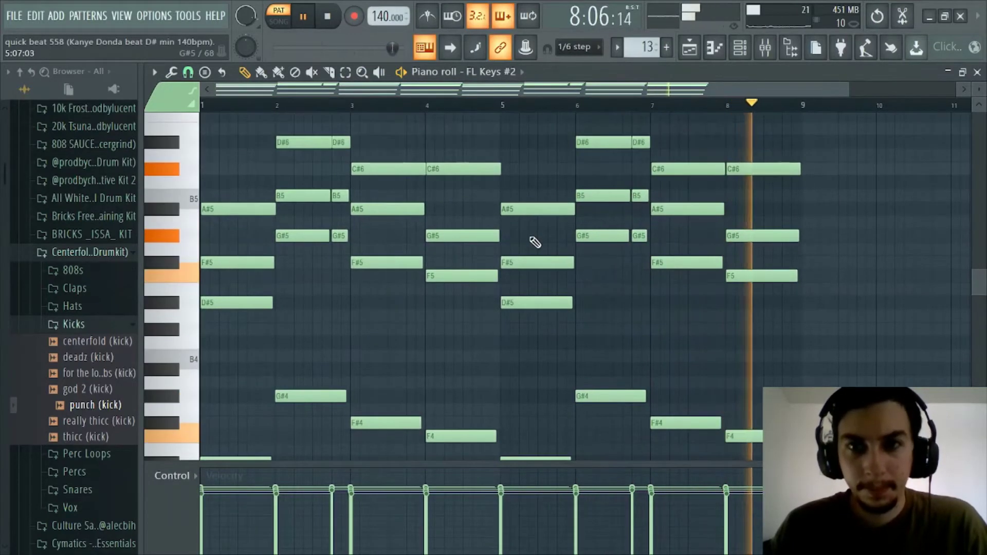
key("space")
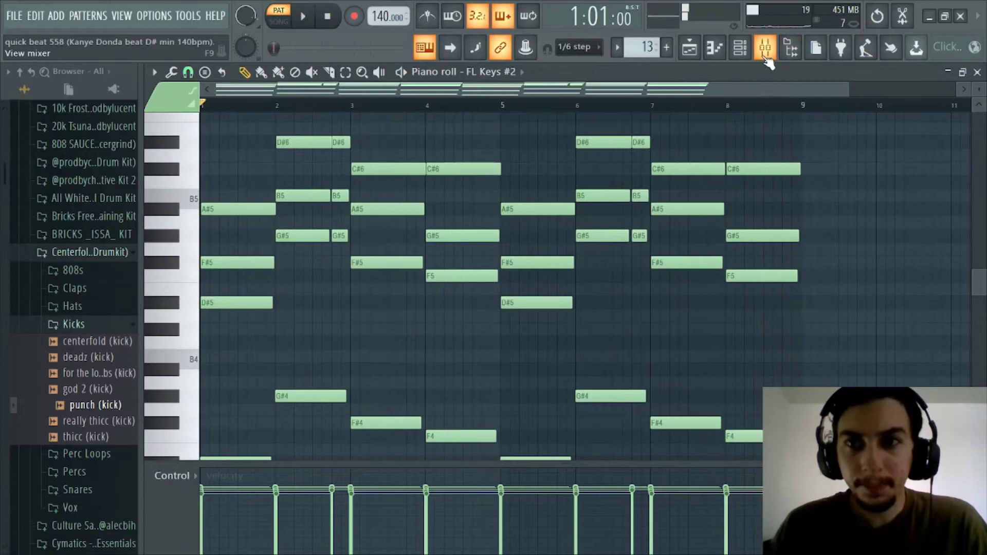
- Return to the playlist and make Bass 1 the current pattern
left_click(721, 48)
left_click(184, 245)
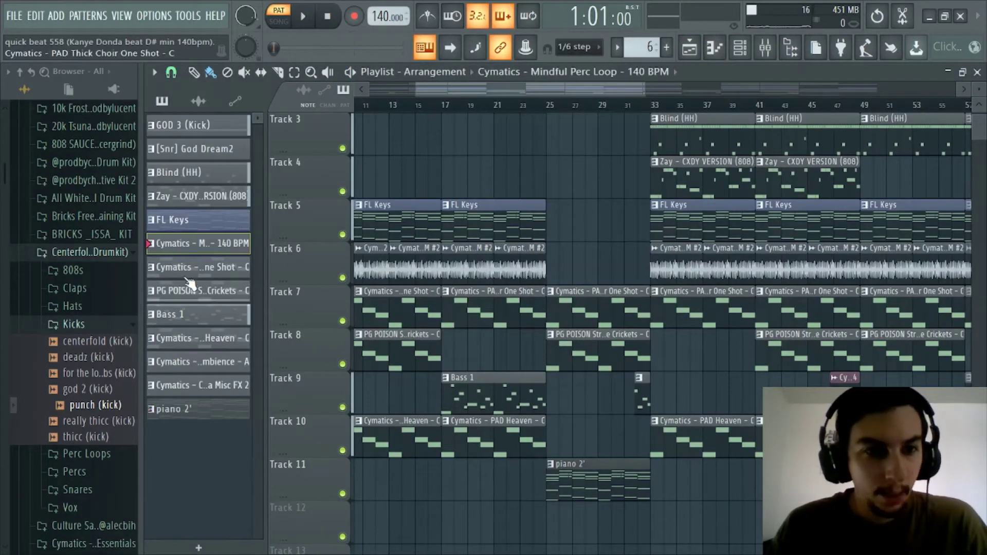
left_click(186, 288)
left_click(187, 268)
left_click(188, 315)
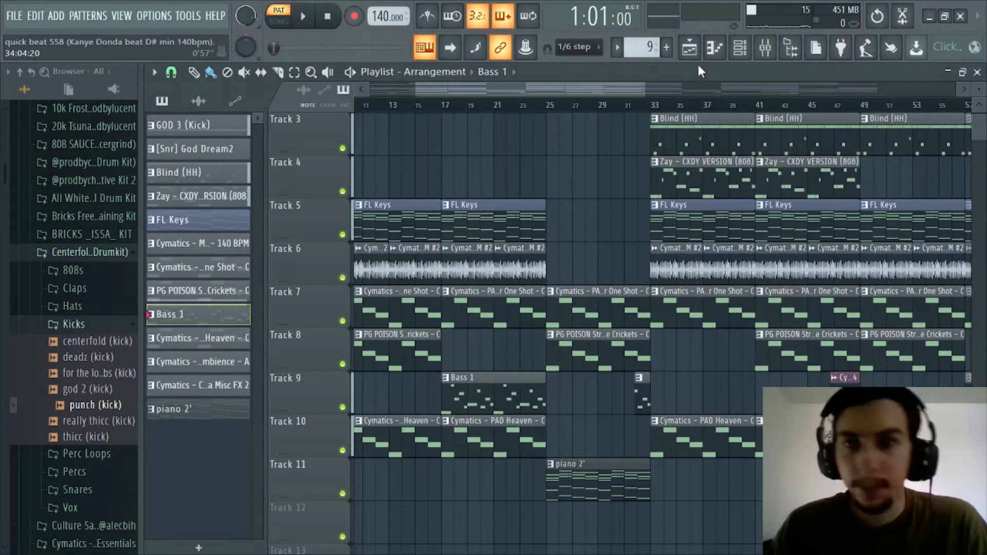
- Show the Bass 1 pattern in the piano roll with Bass 1 as target channel
left_click(714, 48)
left_click(507, 72)
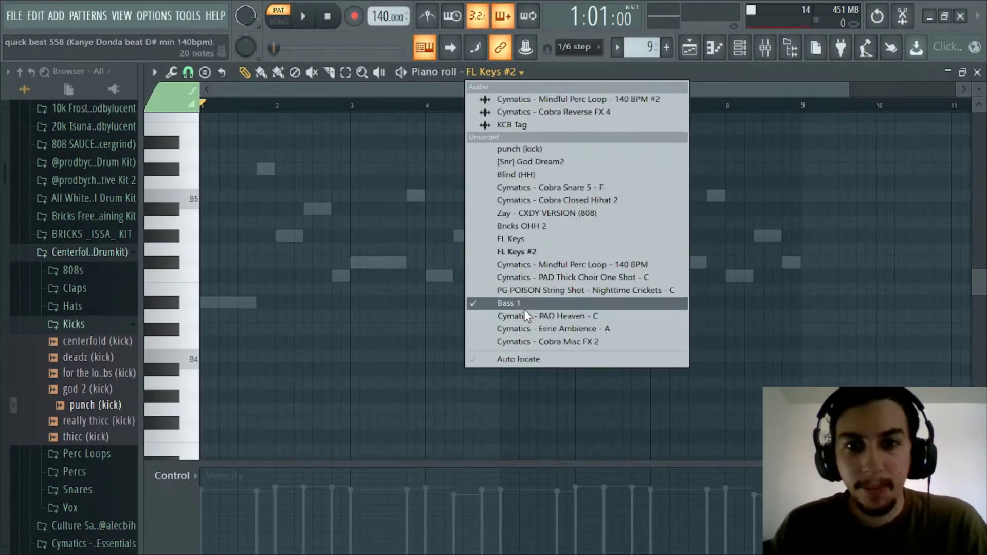
left_click(524, 307)
- Examine the Bass 1 notes across all eight bars and play the pattern
scroll(431, 115, "up", 3)
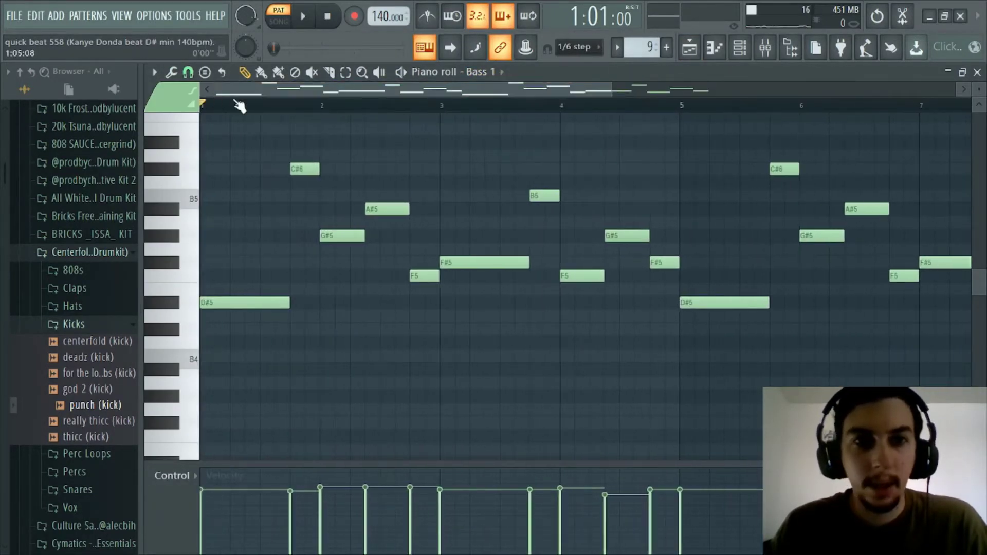
scroll(286, 118, "down", 3)
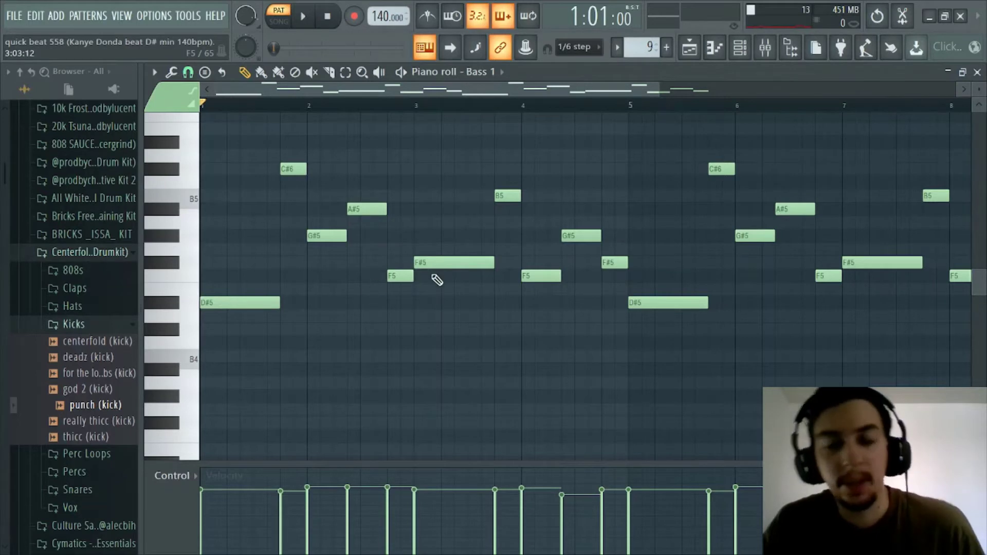
scroll(437, 117, "down", 2)
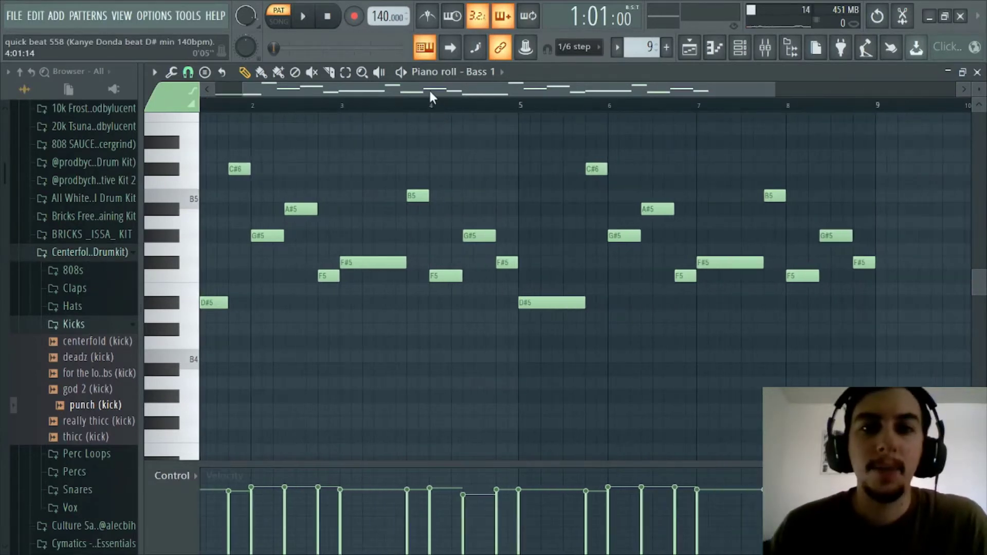
left_click_drag(430, 91, 288, 90)
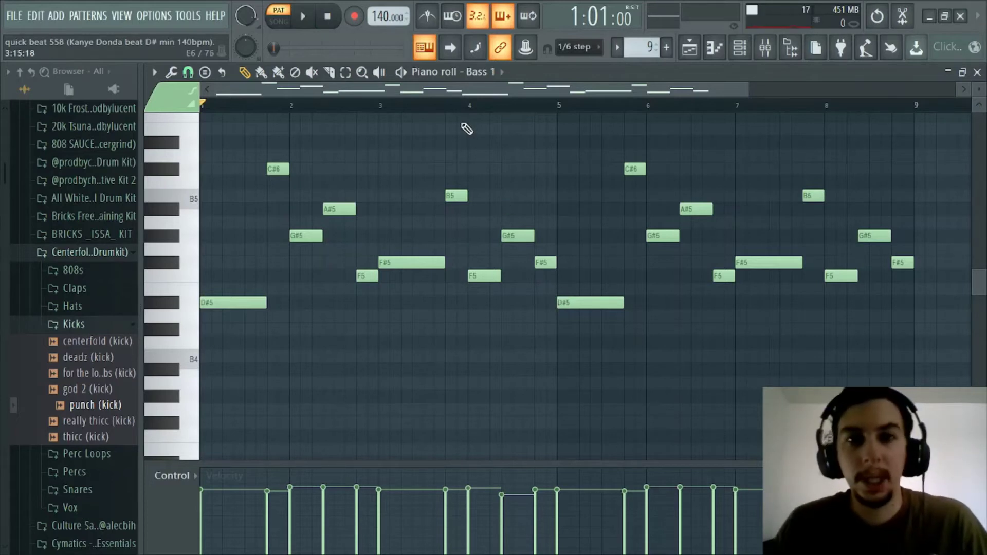
scroll(452, 110, "up", 3)
scroll(331, 108, "down", 3)
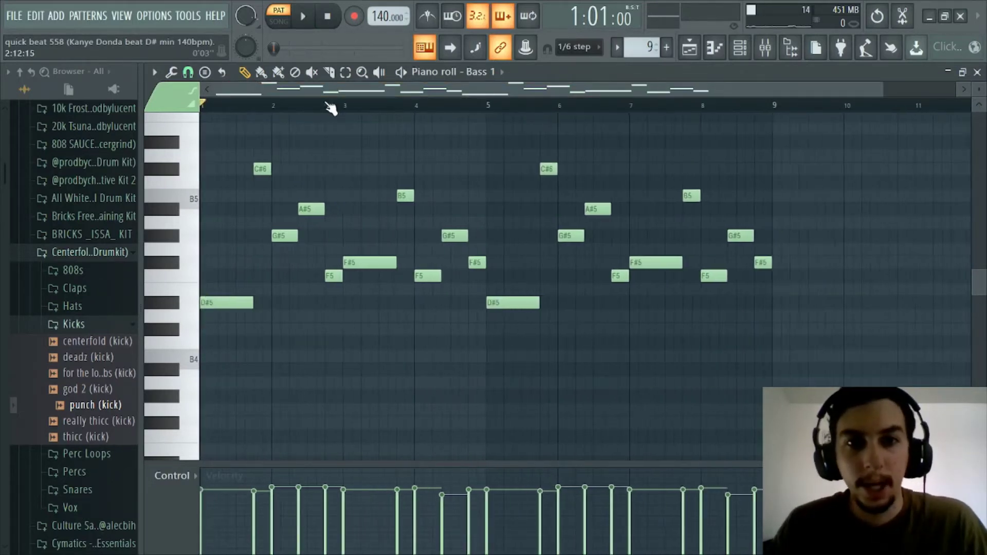
left_click(771, 55)
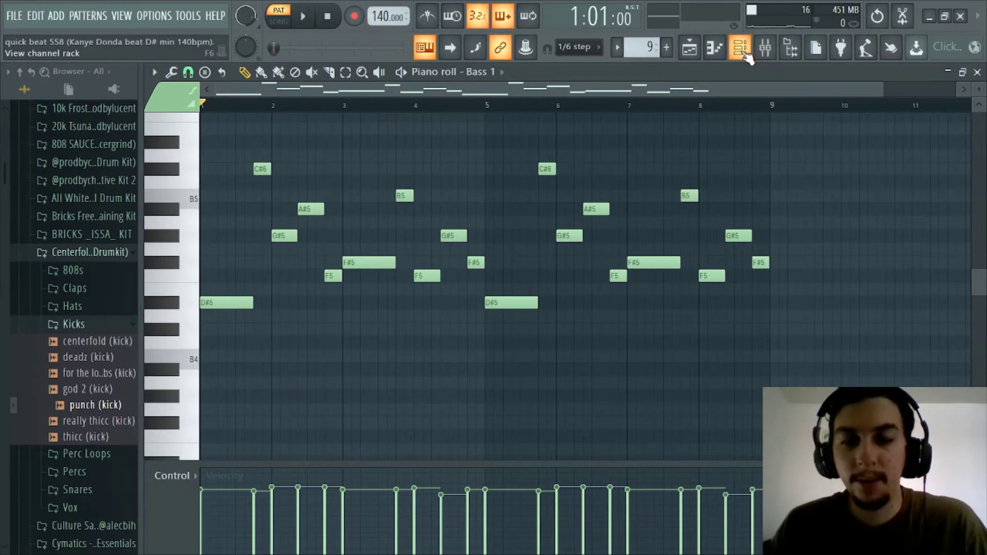
scroll(483, 95, "up", 2)
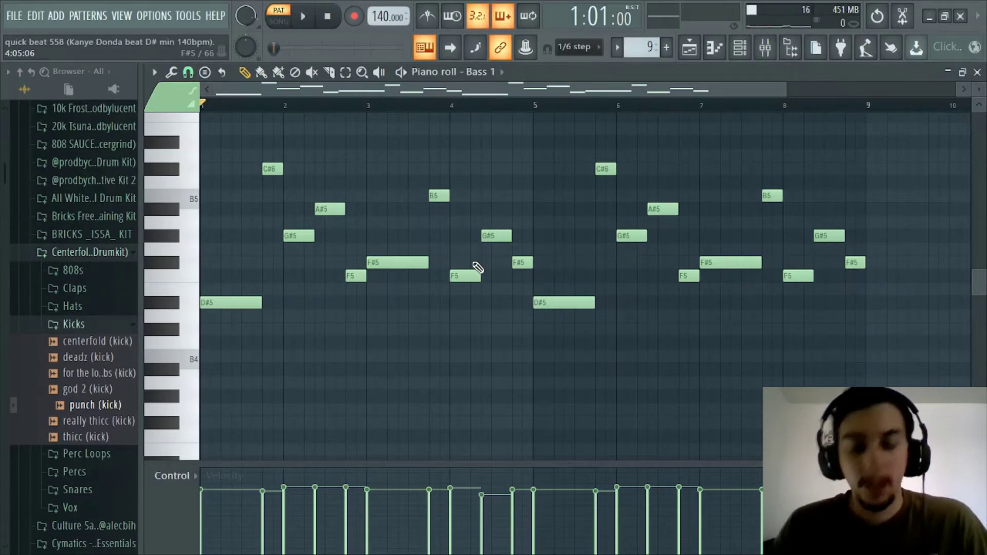
key("space")
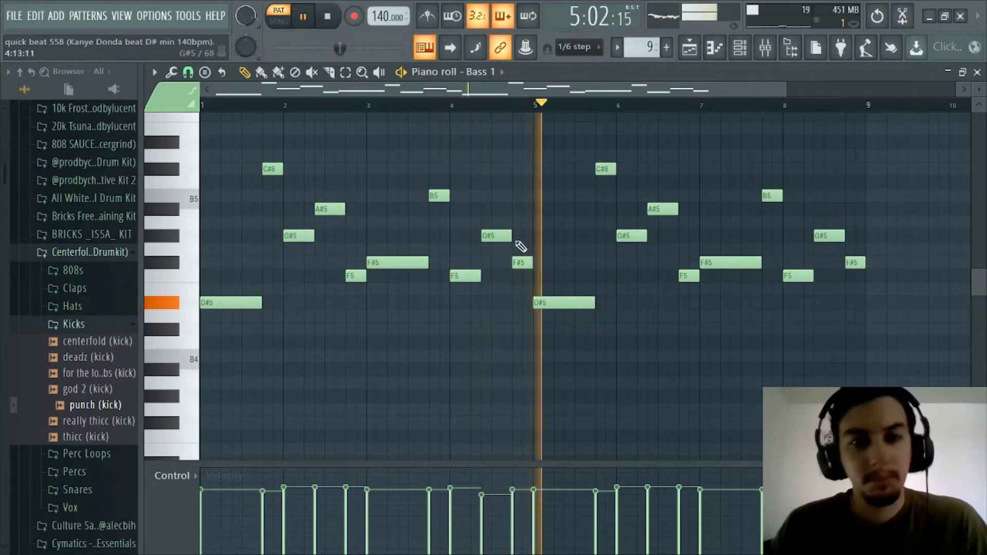
key("space")
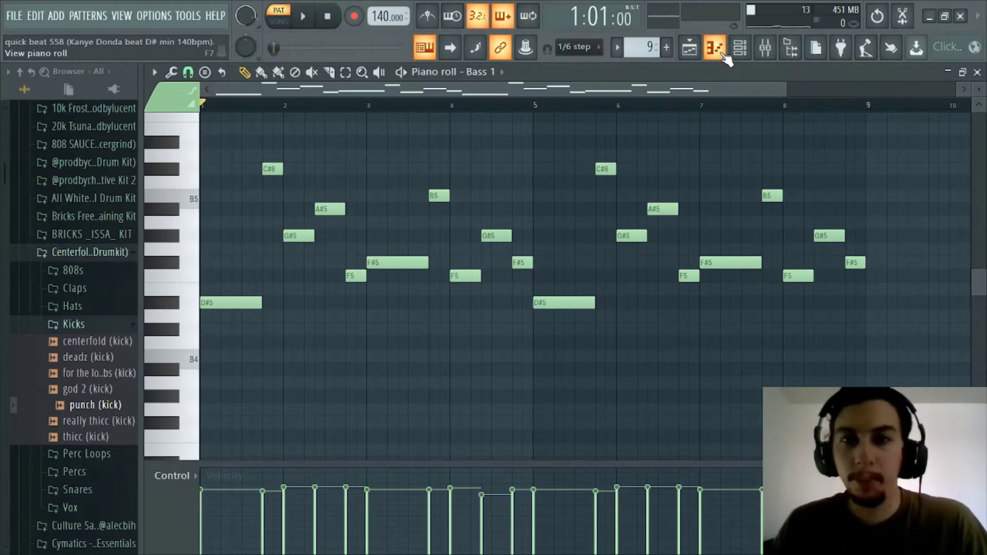
- Return to the playlist, view the arrangement from bar 1, and look through the 808, hi-hat, snare and kick patterns, ending on [Snr] God Dream2
left_click(722, 53)
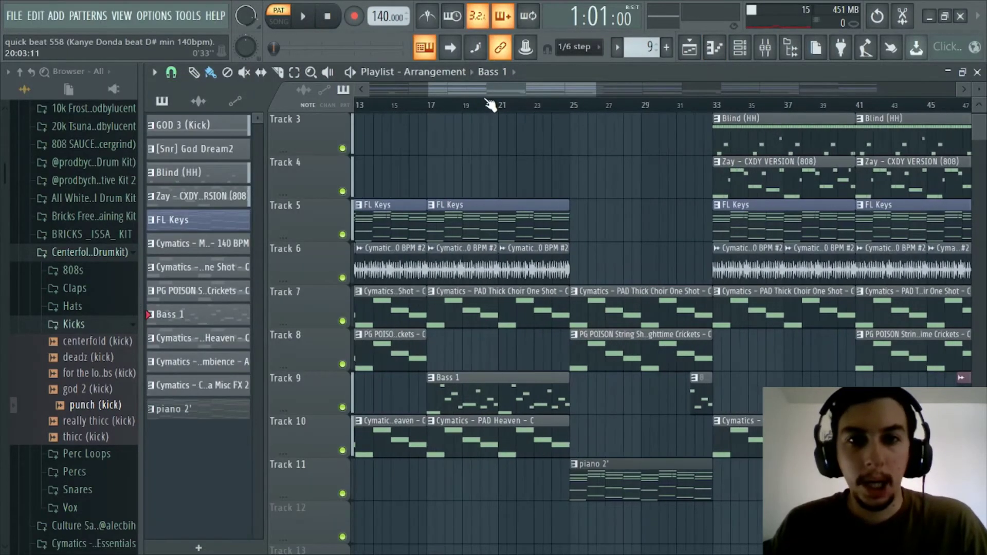
scroll(488, 105, "down", 2)
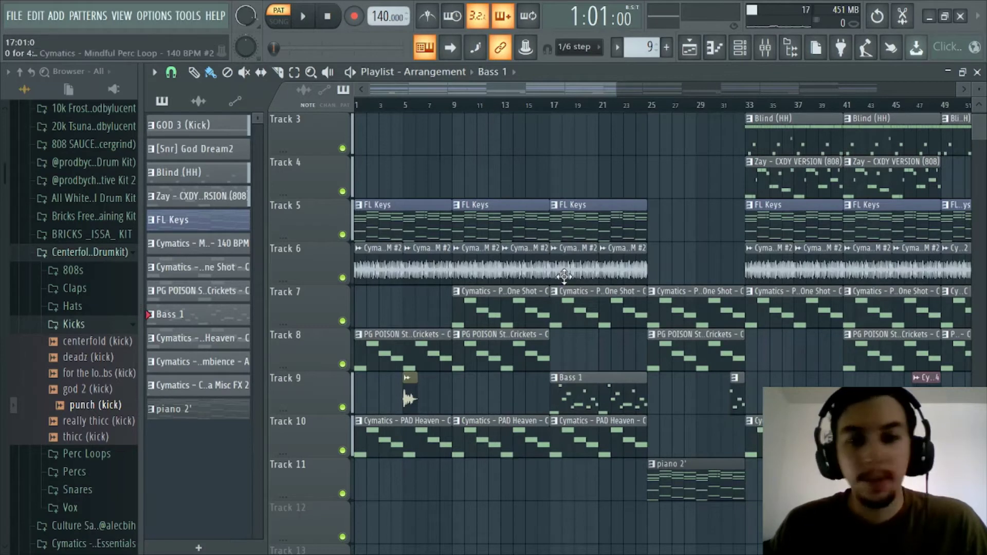
left_click(204, 197)
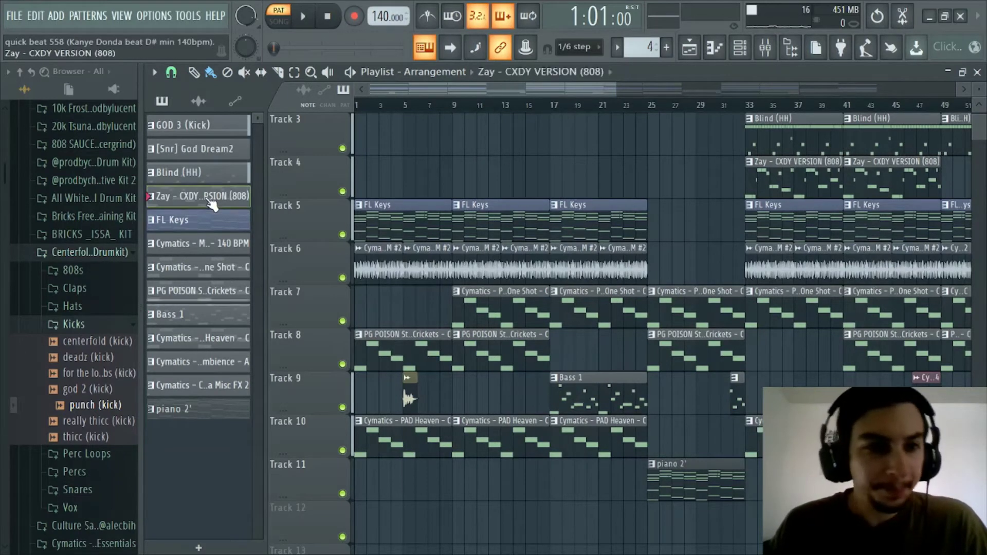
left_click(208, 171)
left_click(210, 149)
left_click(211, 127)
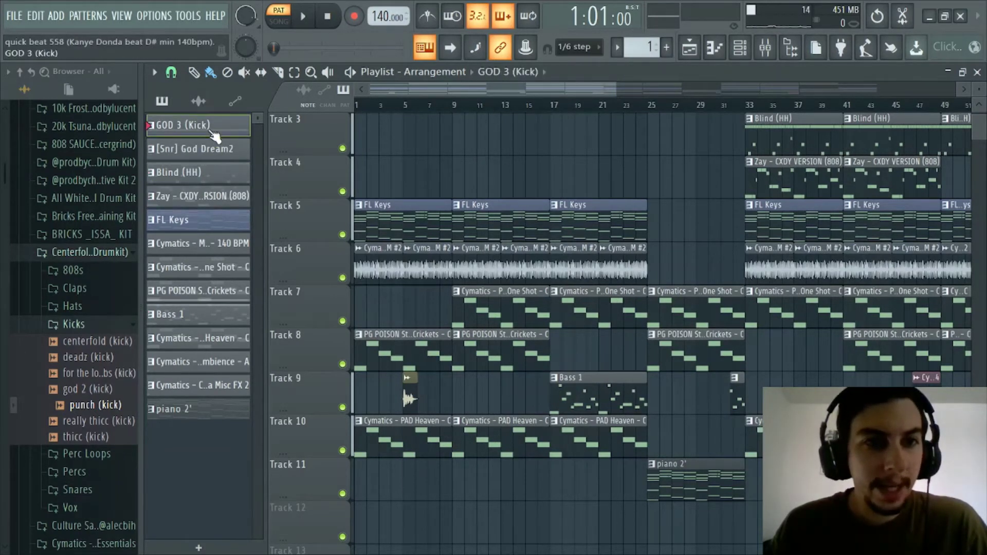
left_click(210, 149)
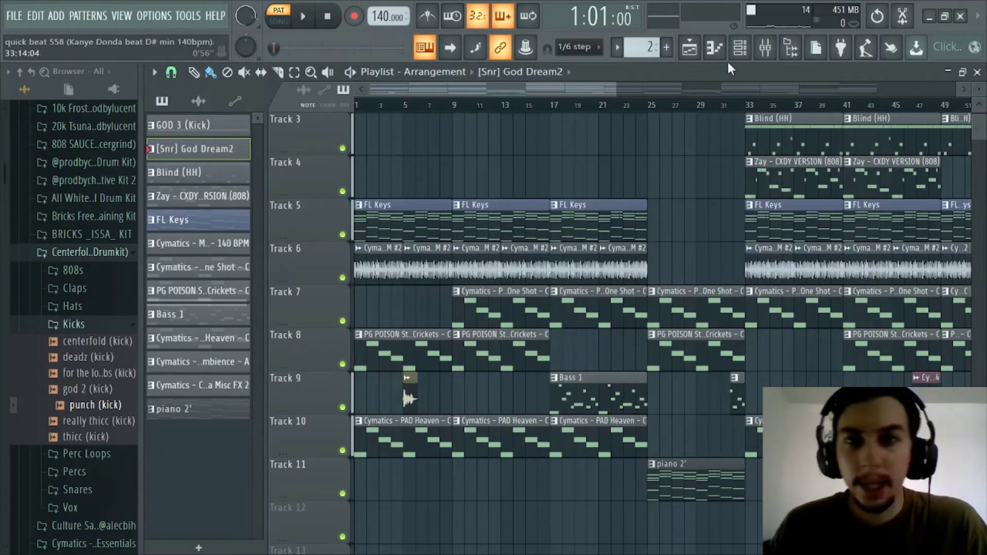
- Check the snare's placement in the channel rack and examine the [Snr] God Dream2 sampler settings, closing them when done
left_click(740, 48)
left_click(330, 217)
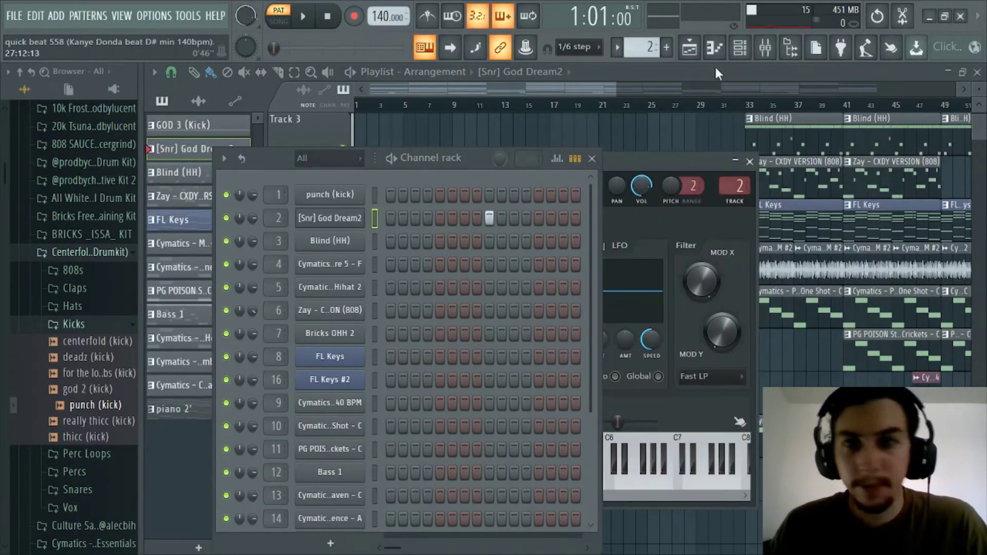
left_click(349, 192)
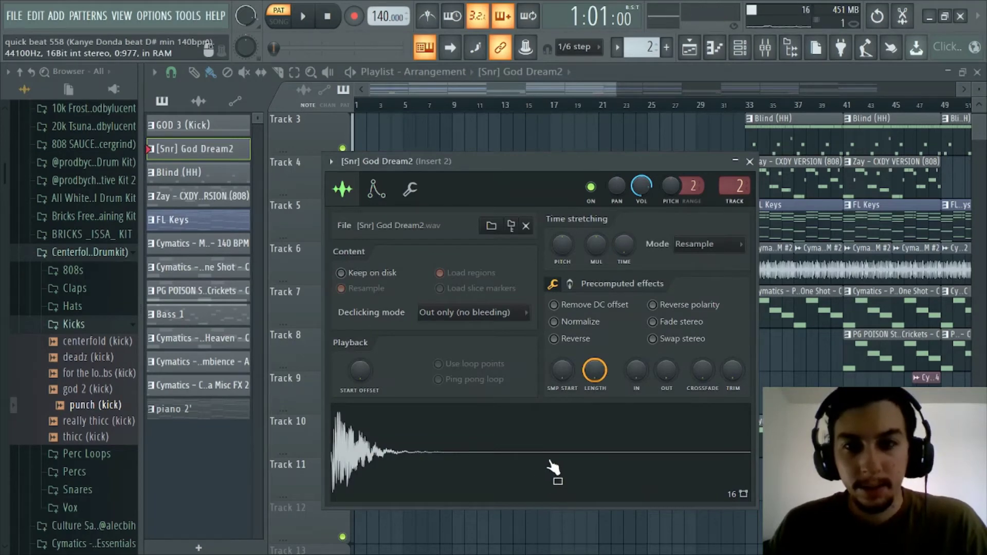
left_click(750, 162)
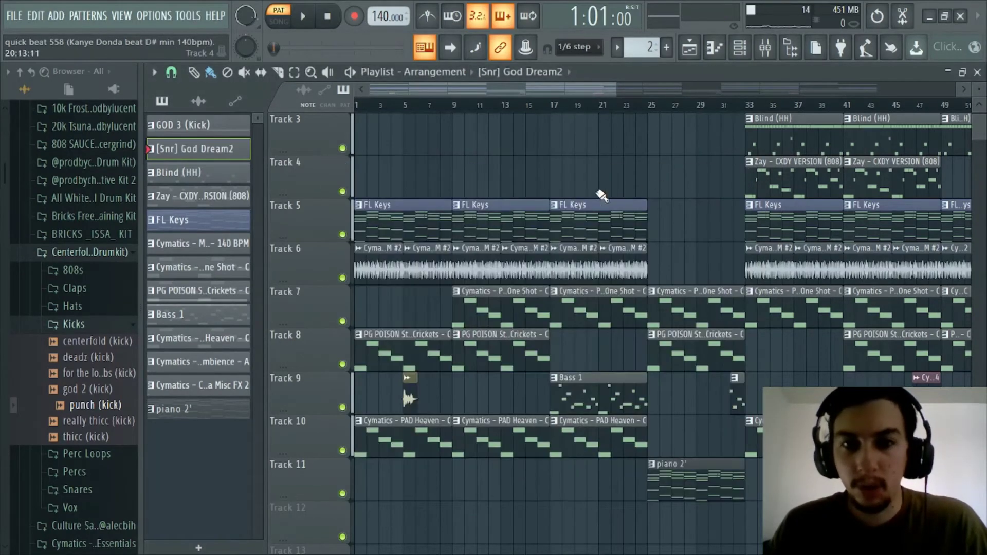
- Switch to the Blind (HH) pattern and examine the hi-hat's channel rack notes and sampler settings, closing them when done
key("KP_Add")
left_click(741, 49)
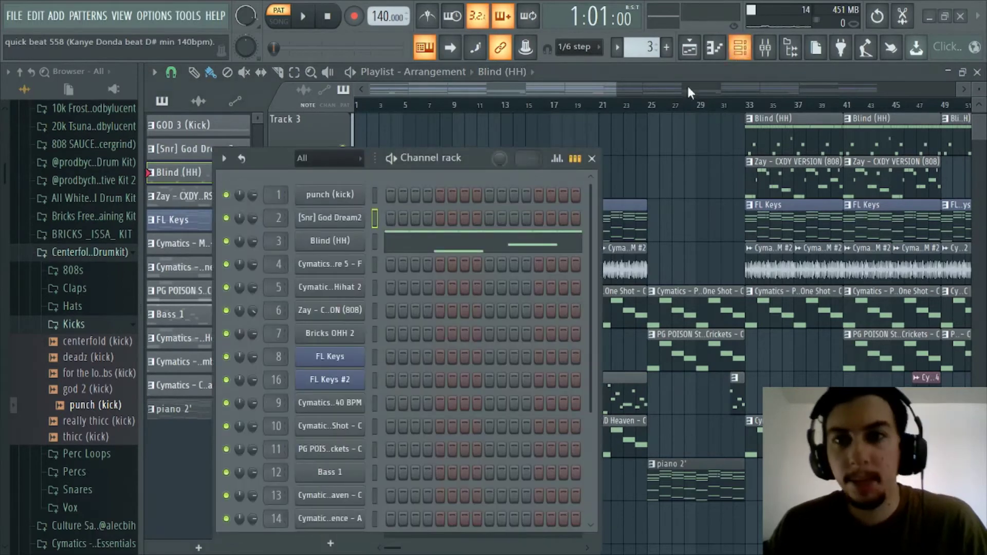
left_click(330, 241)
left_click(738, 48)
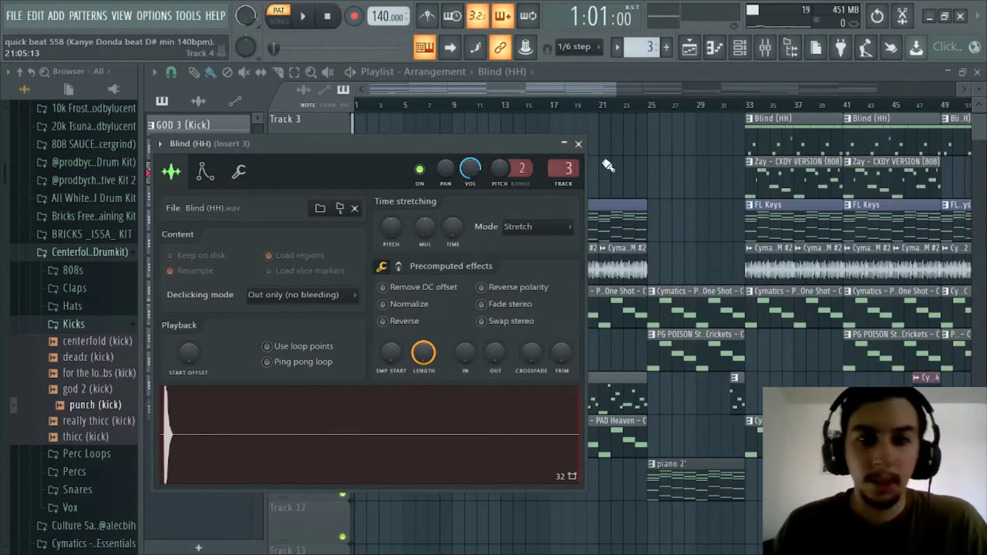
left_click(579, 144)
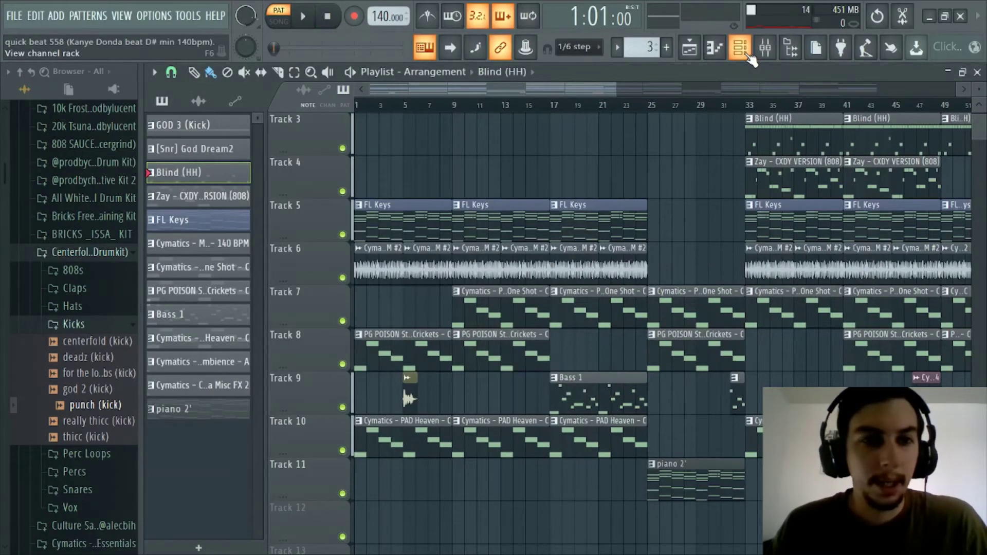
- Switch to the Zay - CXDY VERSION (808) pattern and show it in the piano roll with the 808 as target channel
key("KP_Add")
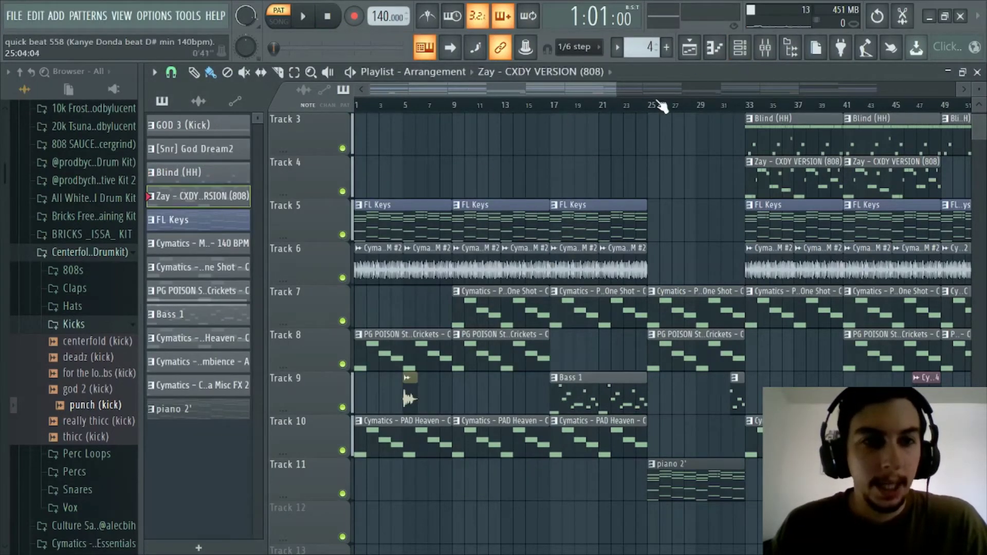
left_click(730, 54)
left_click(491, 72)
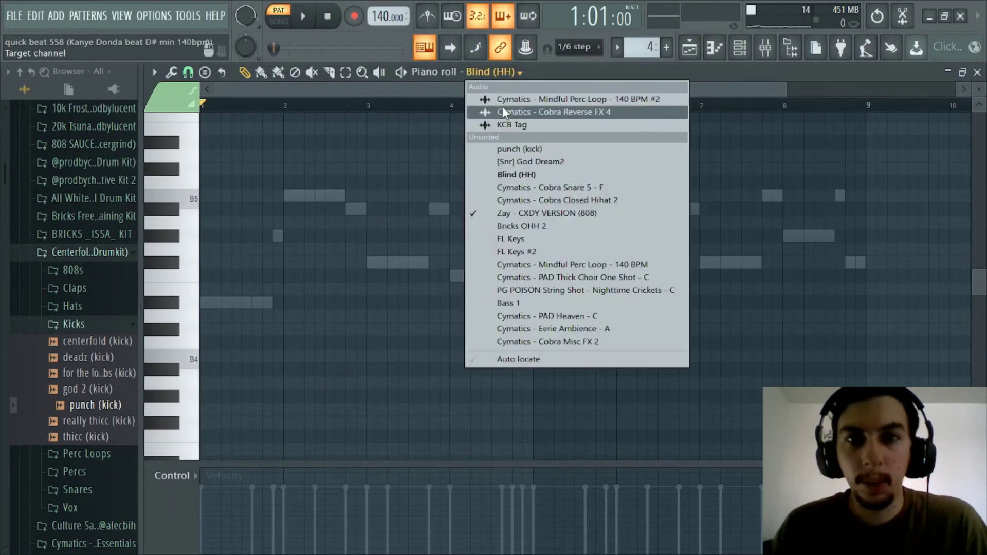
left_click(532, 212)
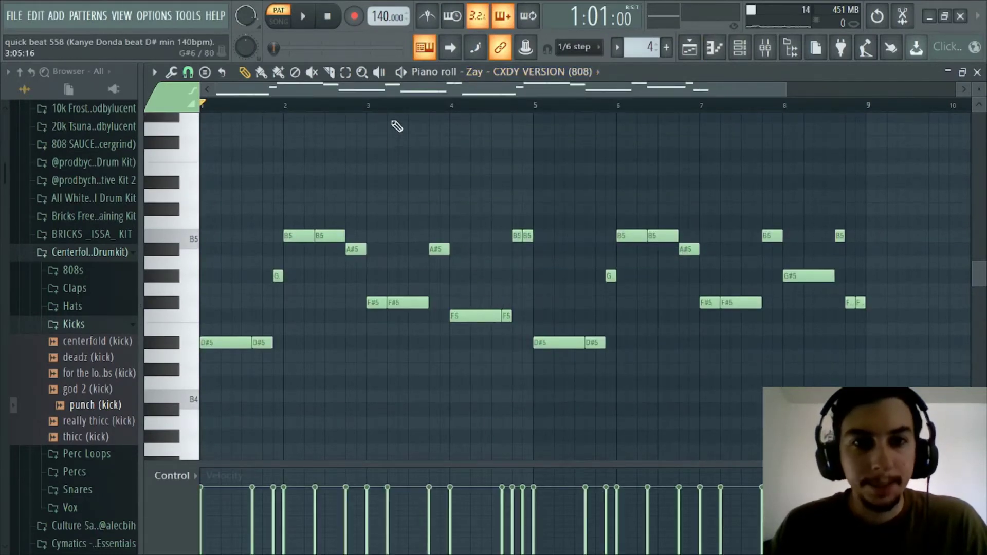
- Examine the 808 notes across the full length of the Zay - CXDY VERSION (808) pattern
scroll(400, 105, "down", 4)
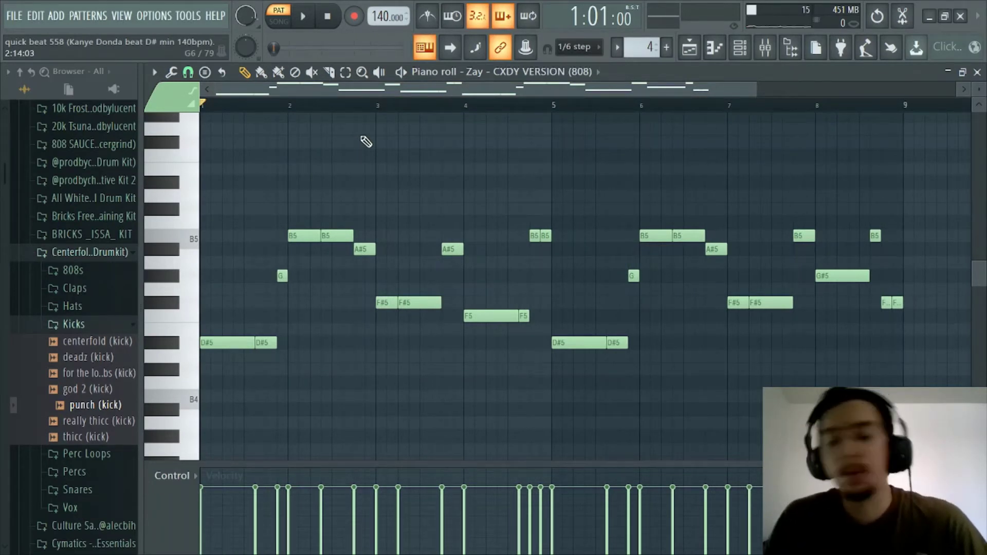
scroll(379, 109, "up", 2)
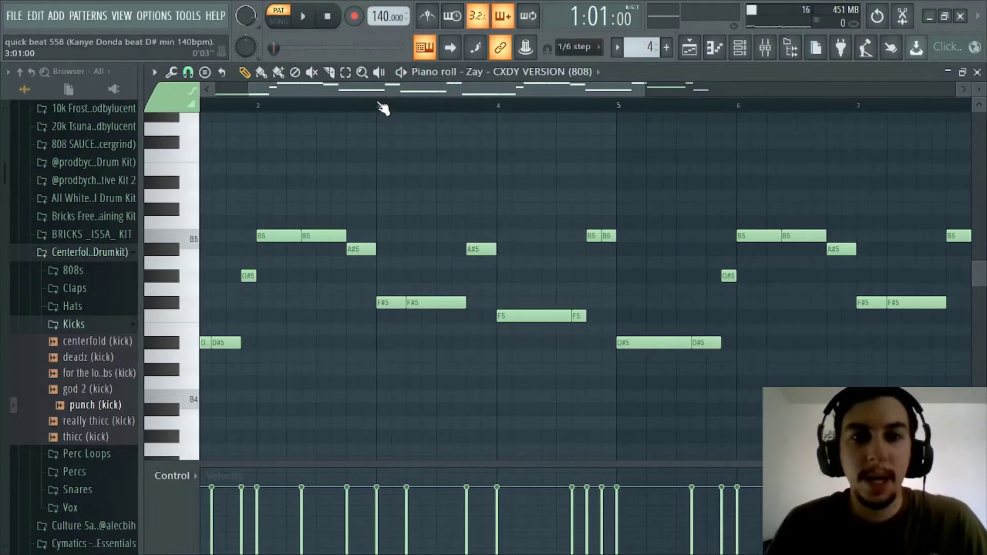
scroll(376, 107, "up", 1)
scroll(326, 106, "down", 2)
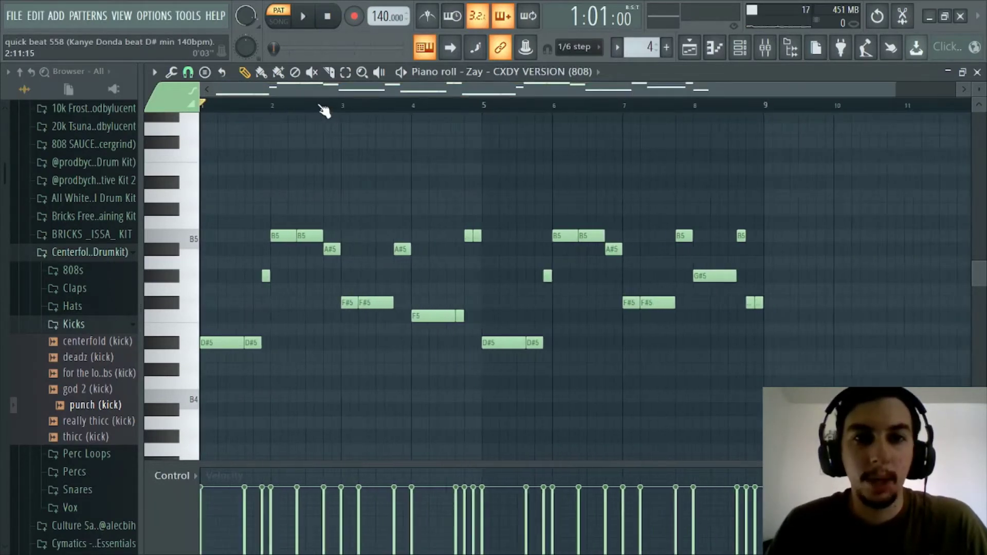
- Play the 808 pattern in the piano roll with the Paint tool active, stop playback and examine its notes up close
key("space")
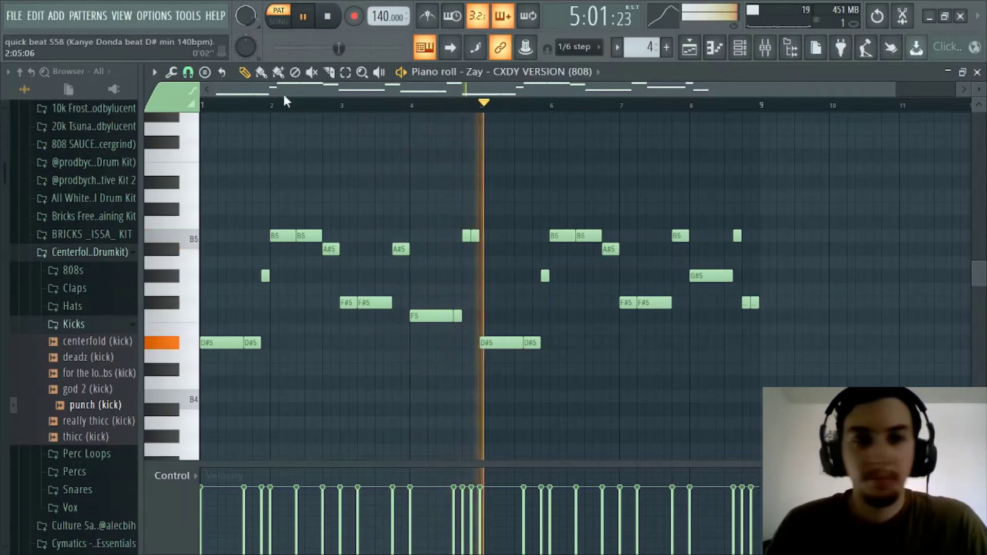
left_click(261, 72)
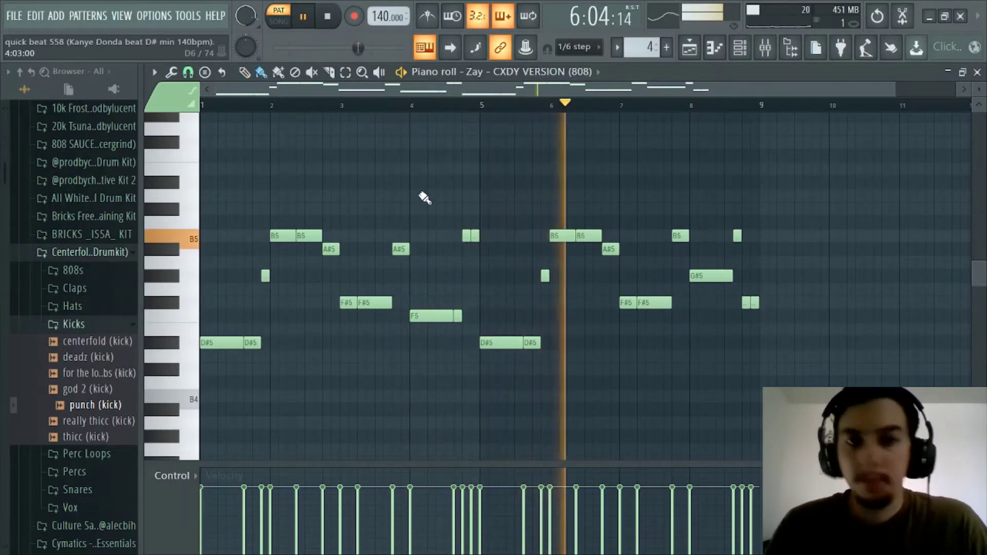
scroll(399, 102, "up", 2)
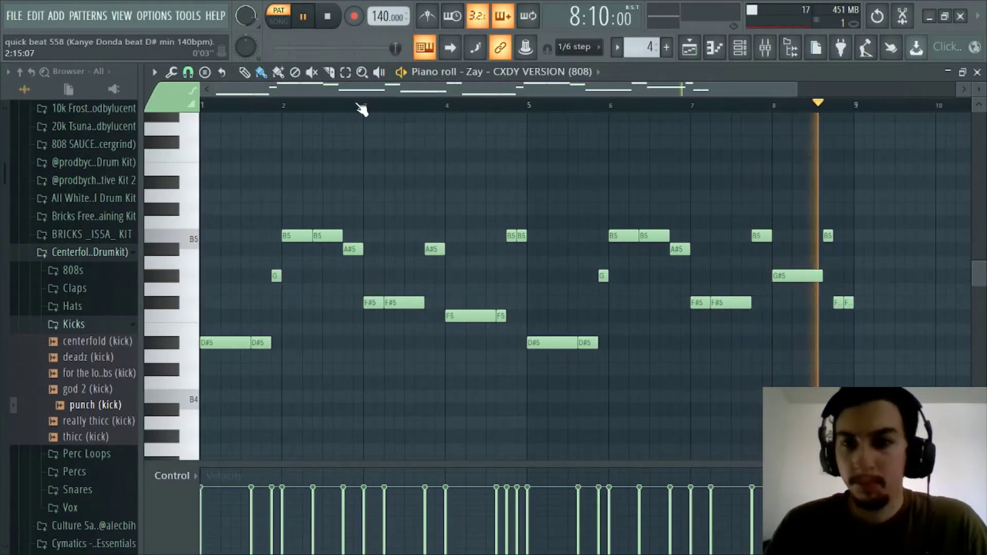
key("space")
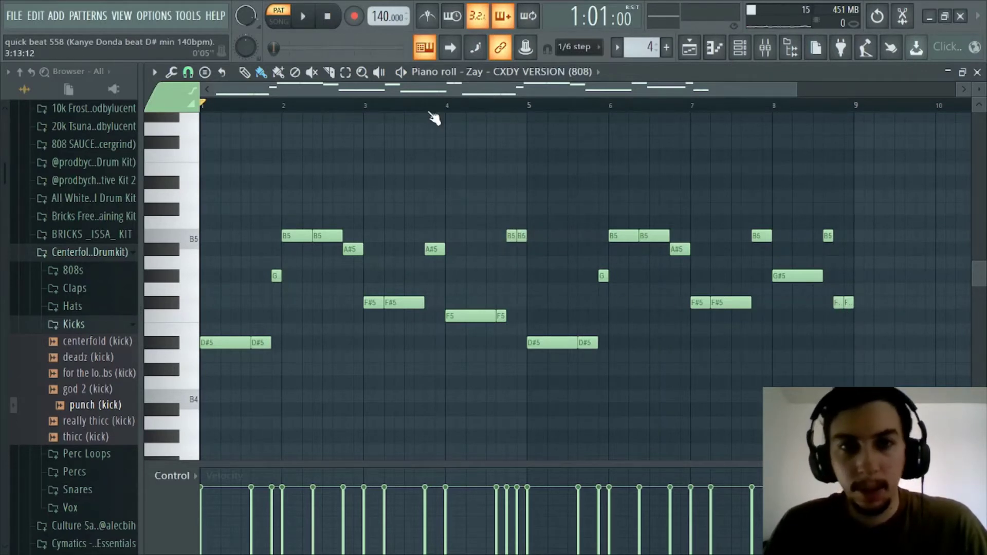
scroll(434, 107, "up", 2)
scroll(334, 105, "down", 3)
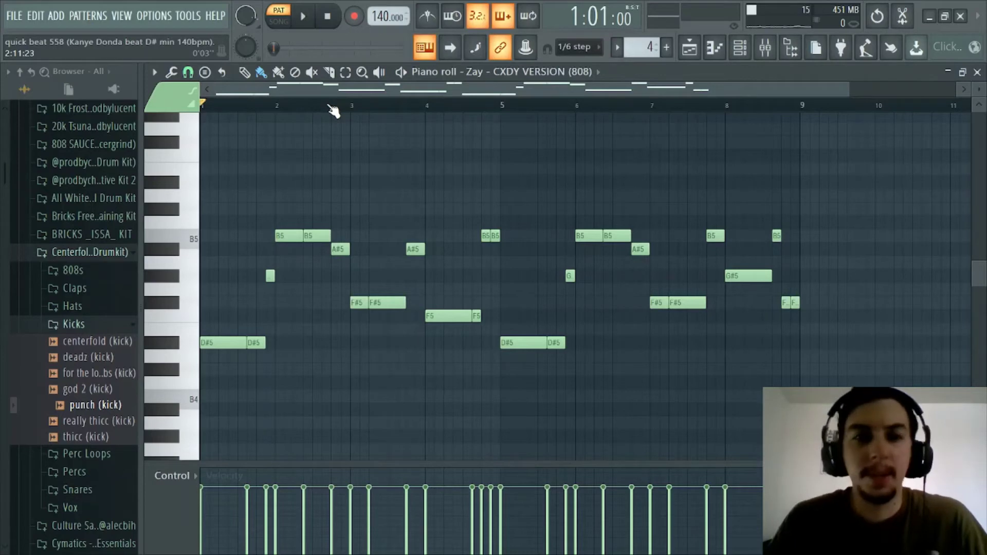
scroll(333, 111, "up", 5)
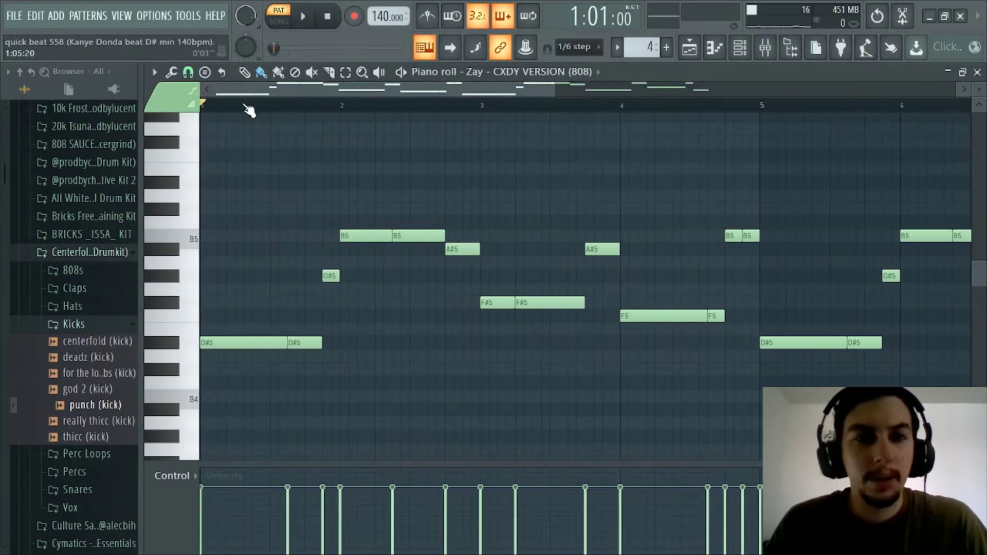
- Show the playlist and examine the beat's overall arrangement across all tracks from the first bar to the end
left_click(715, 48)
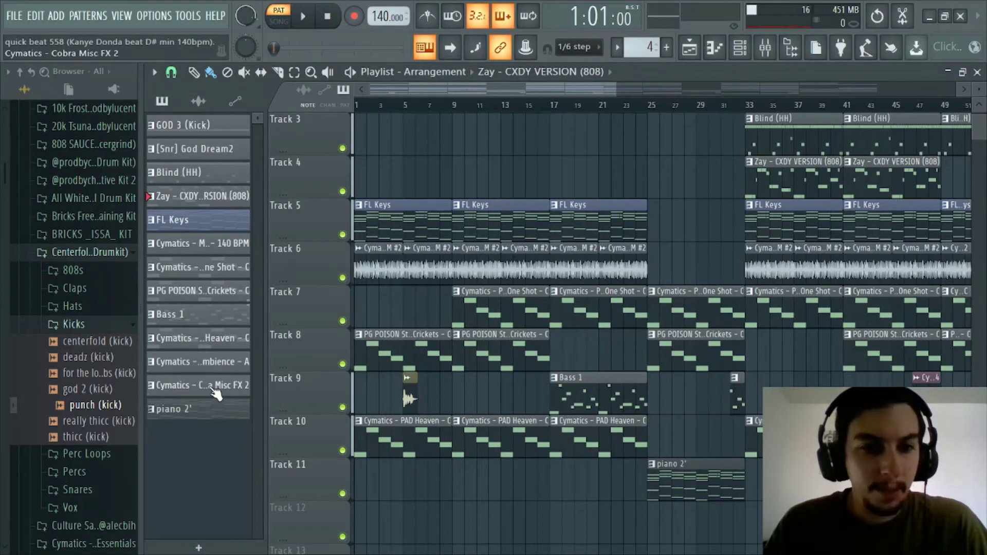
scroll(502, 105, "down", 5)
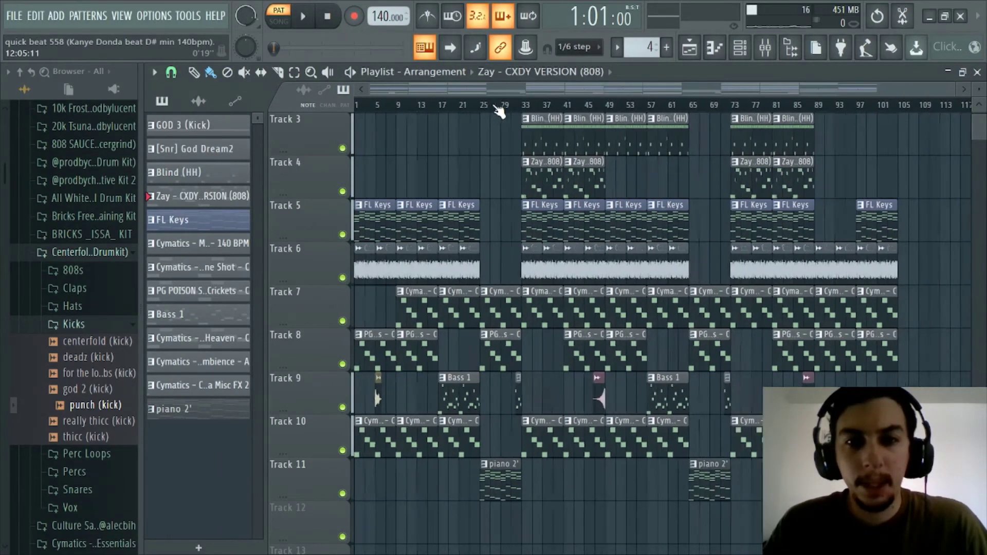
scroll(504, 219, "up", 2)
scroll(488, 103, "up", 4)
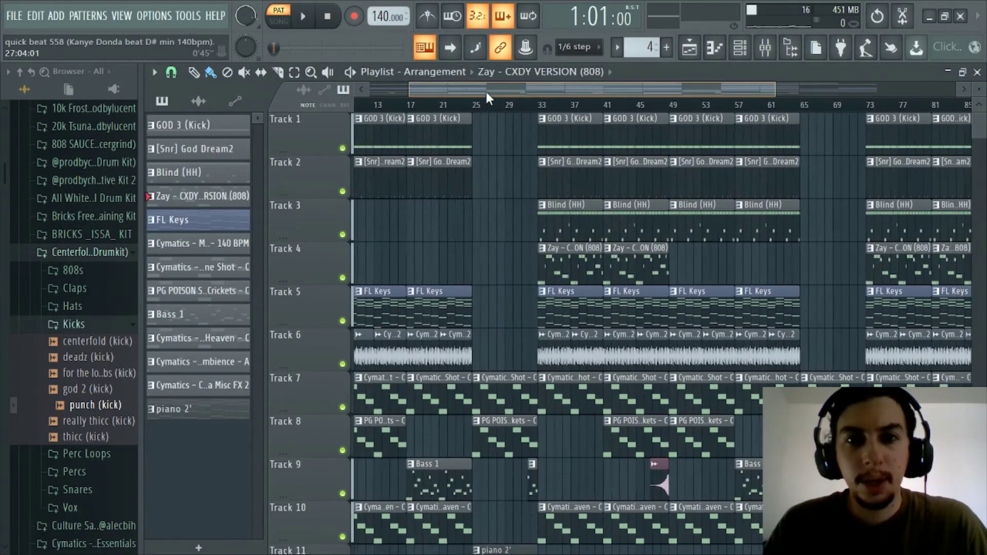
scroll(401, 103, "up", 4)
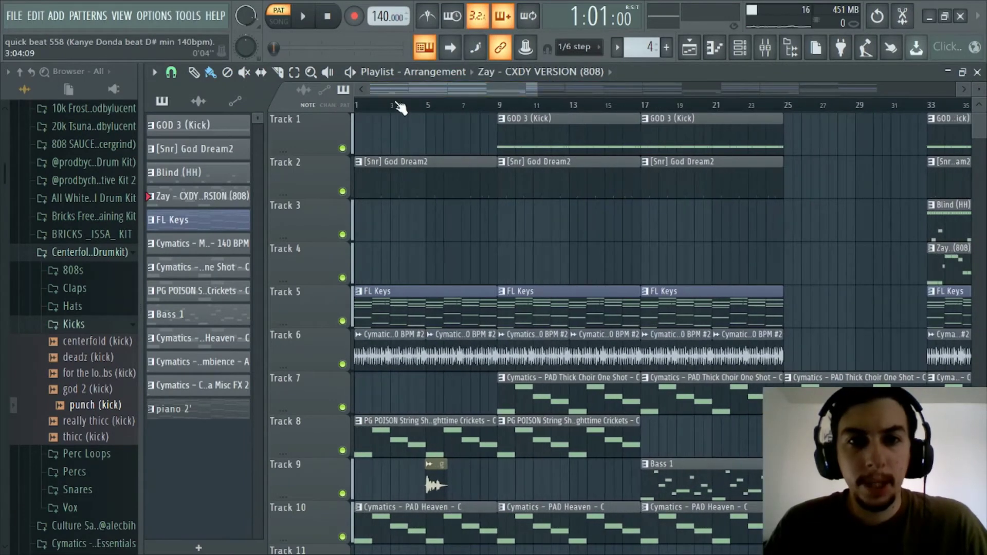
scroll(399, 105, "down", 3)
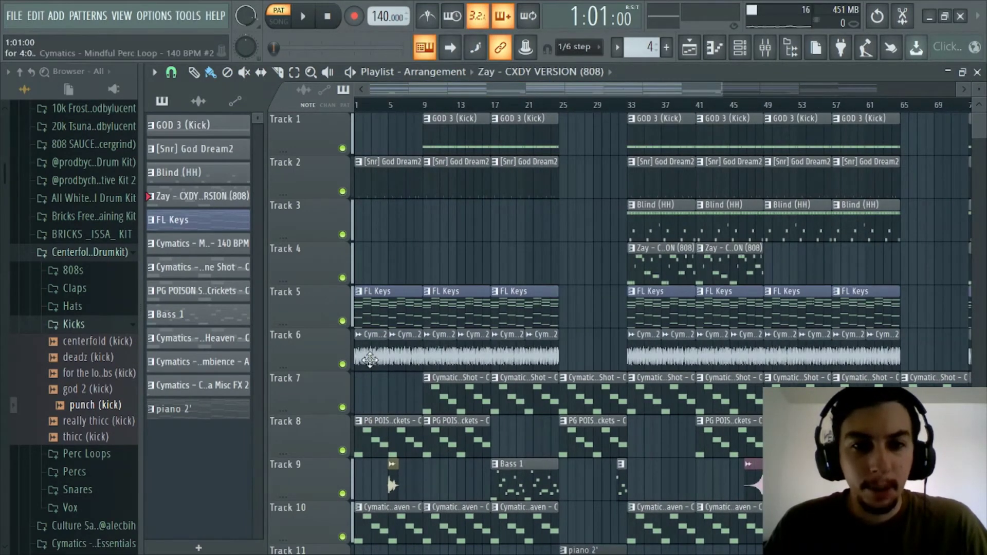
scroll(675, 106, "down", 4)
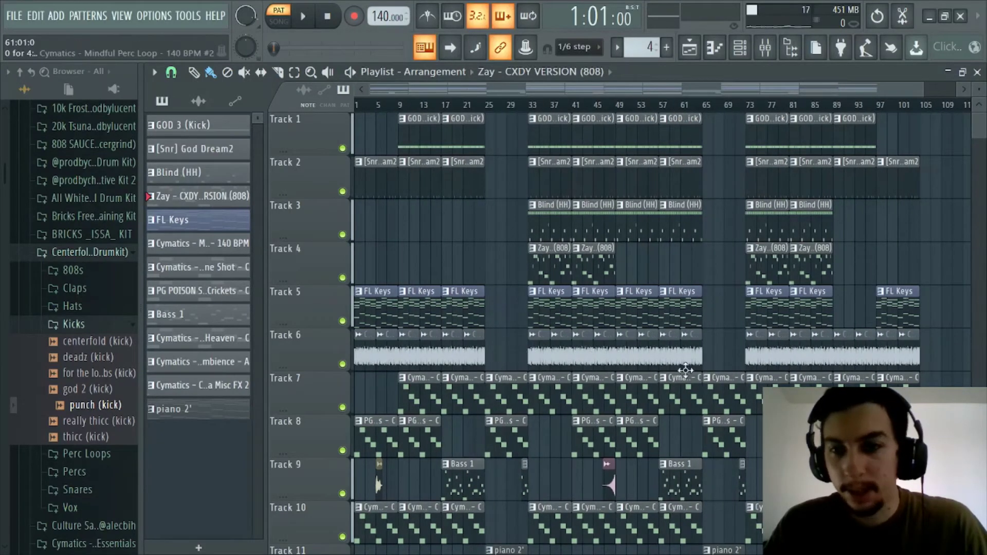
- Examine the opening of the arrangement from bar 1 to bar 25, including where the kick and Bass 1 clips enter
scroll(444, 108, "up", 10)
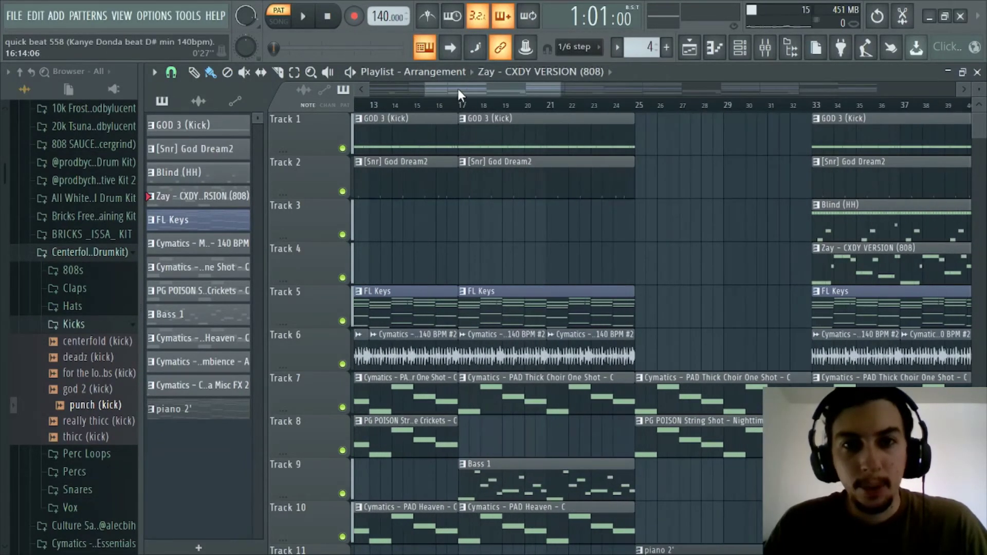
scroll(471, 294, "down", 2)
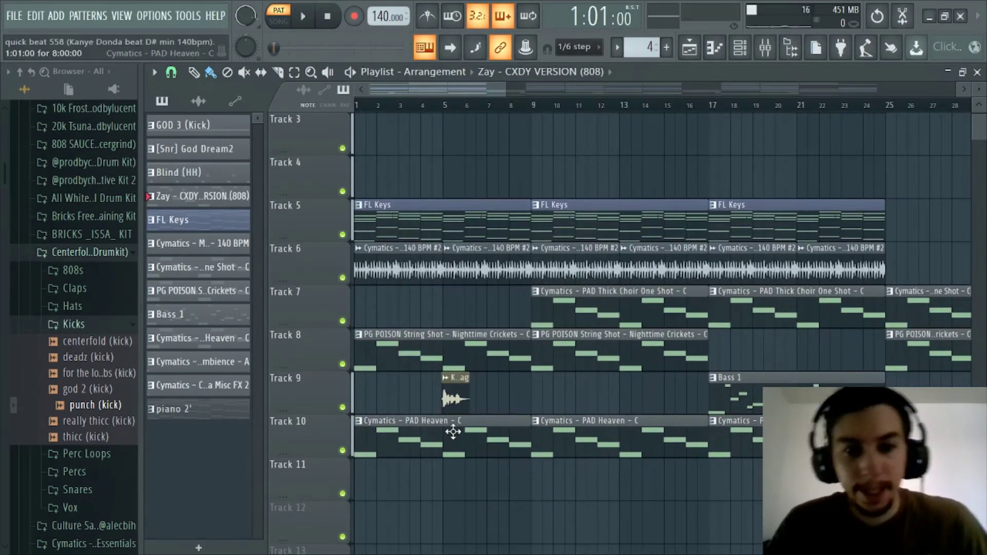
scroll(453, 323, "up", 2)
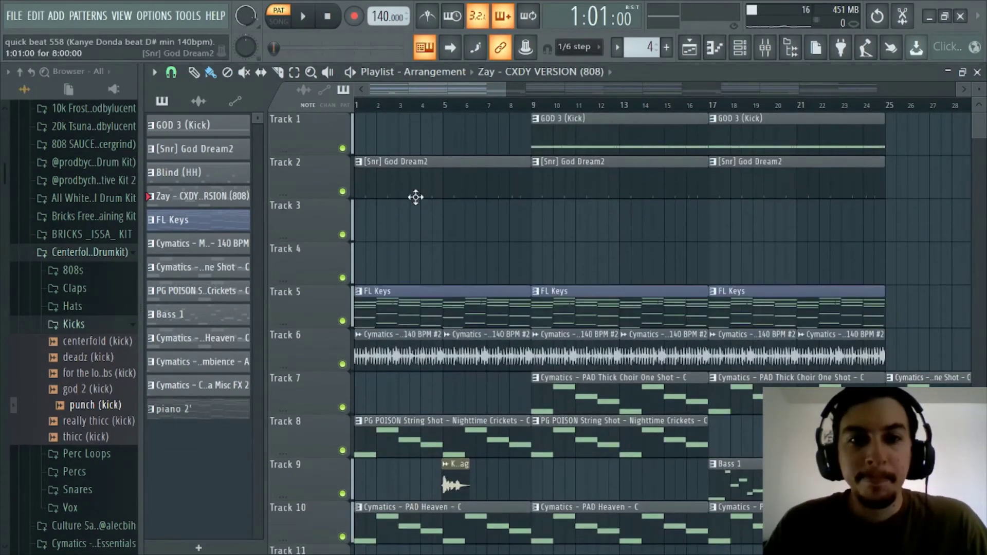
scroll(533, 94, "down", 3)
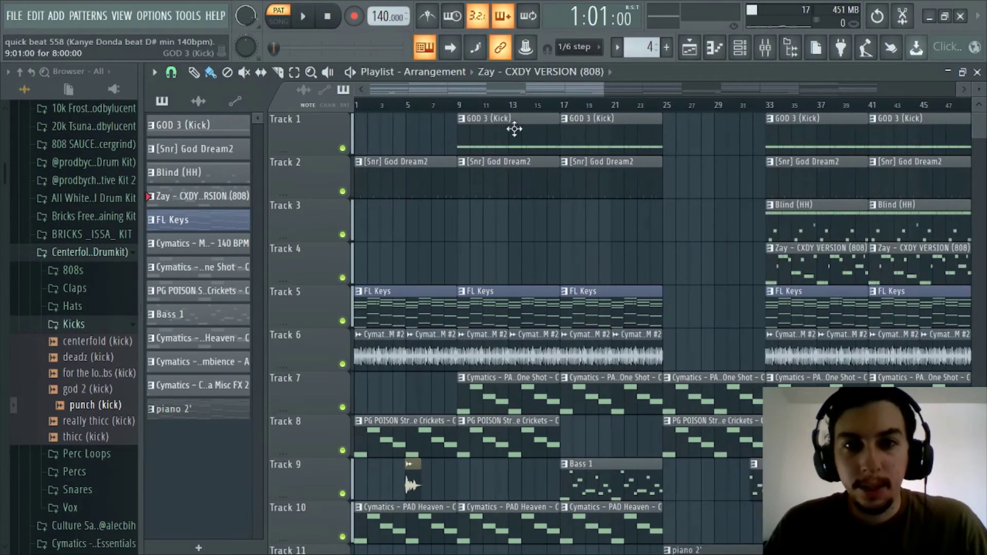
scroll(558, 232, "down", 1)
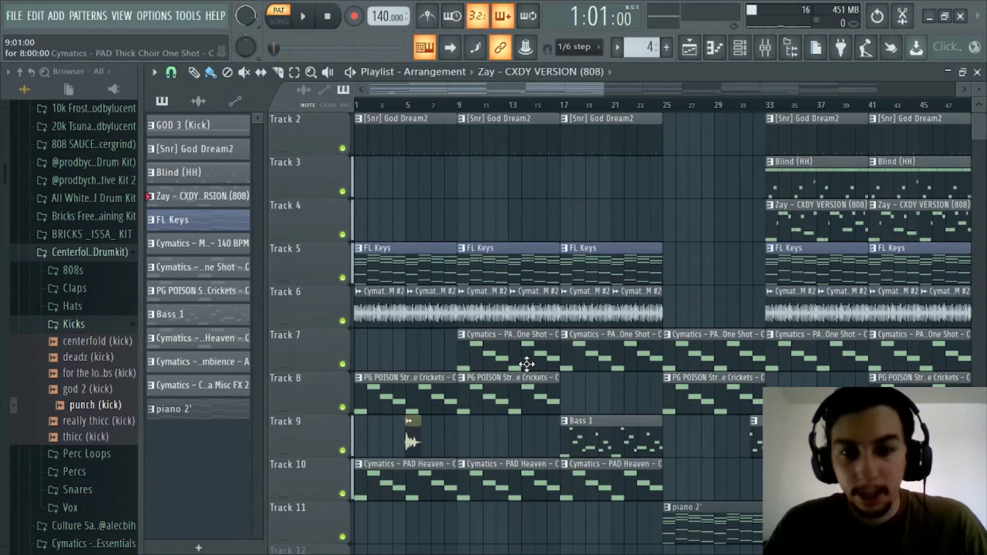
left_click_drag(545, 91, 582, 91)
scroll(502, 119, "up", 1)
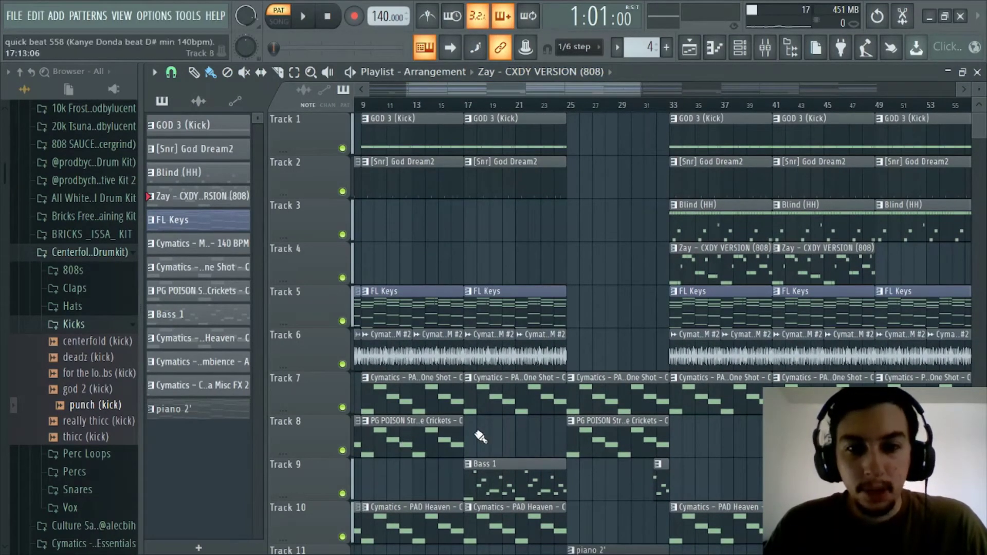
- Examine the drumless break from bar 25 to bar 33, including the piano 2' clip and the short Bass 1 clip
scroll(504, 400, "down", 1)
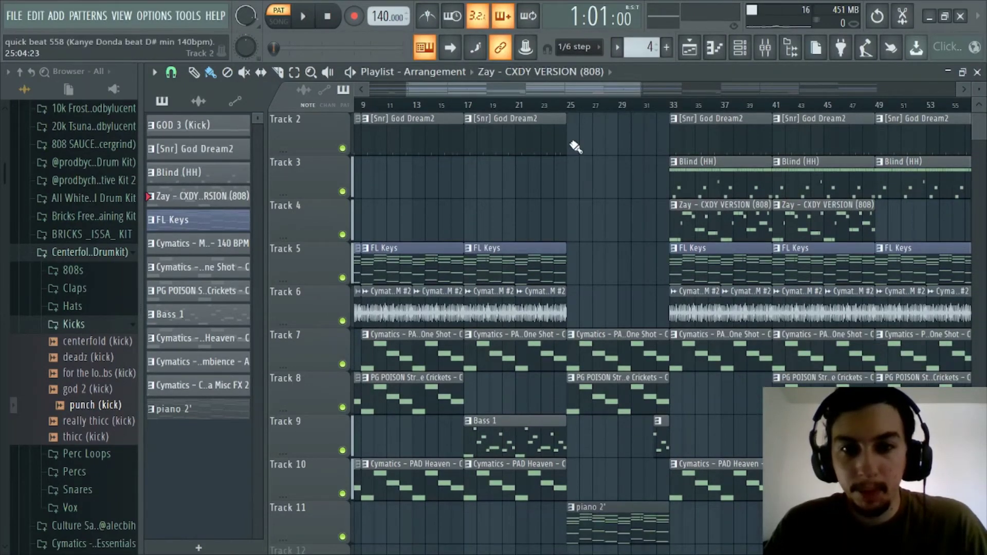
scroll(568, 100, "down", 2)
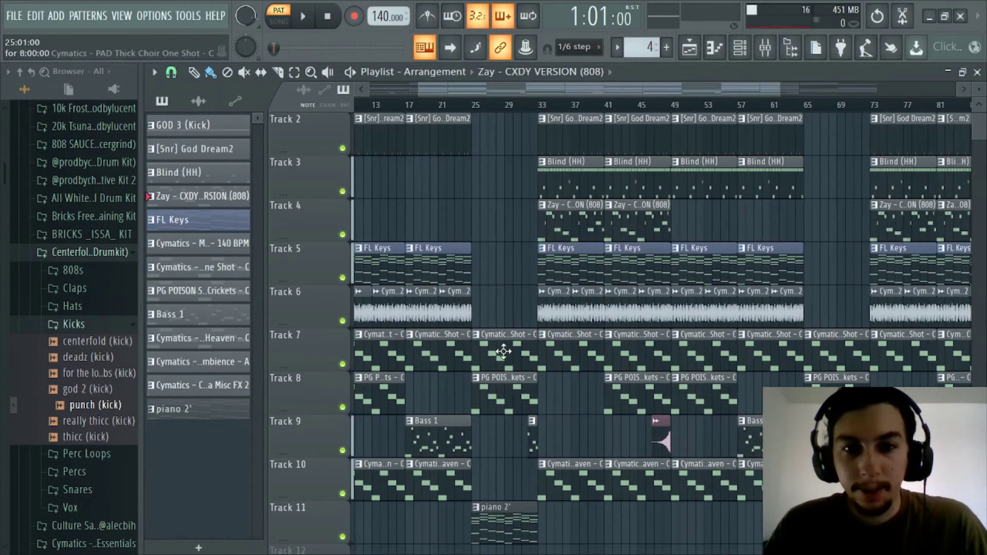
scroll(504, 311, "up", 1)
scroll(509, 411, "down", 3)
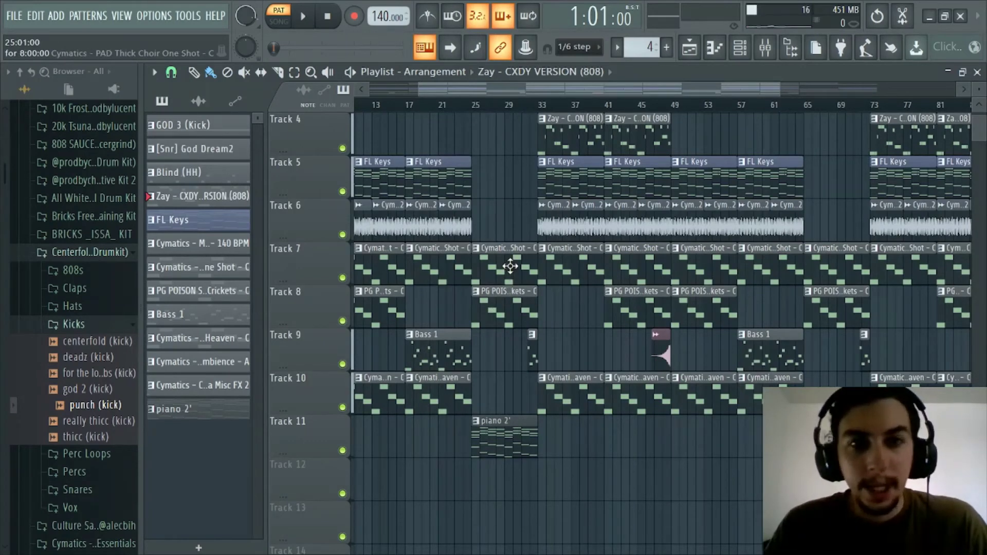
scroll(509, 90, "up", 3)
scroll(532, 197, "up", 1)
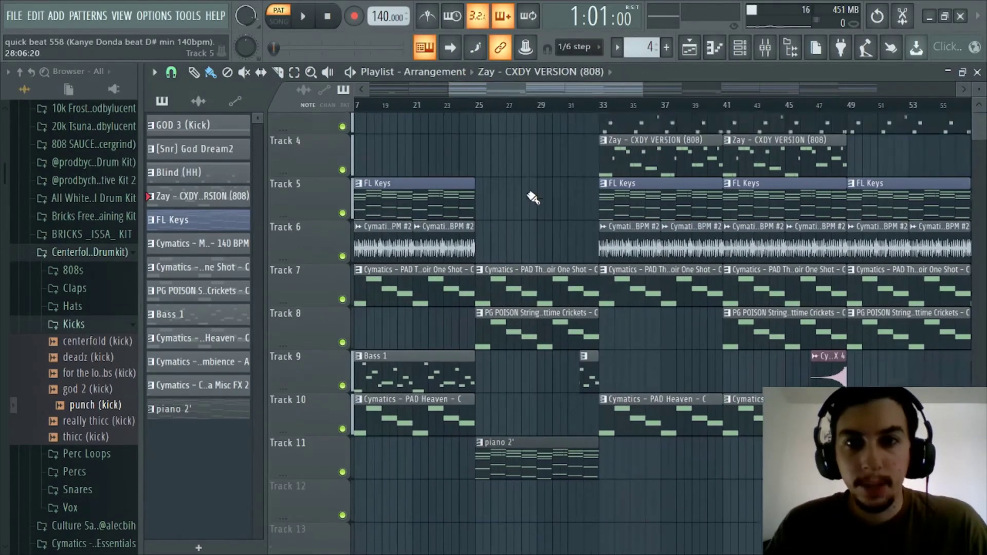
scroll(532, 196, "up", 3)
scroll(594, 139, "up", 5)
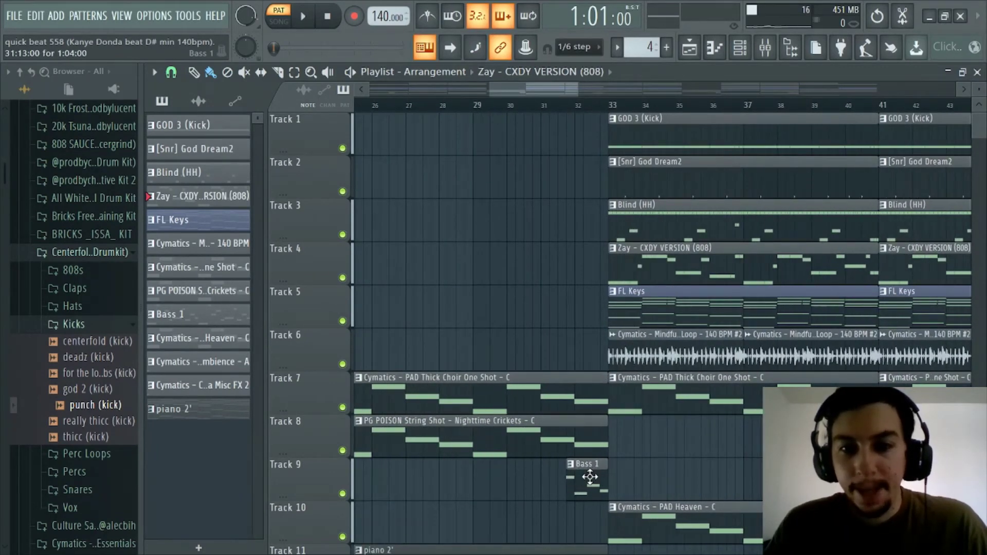
- Examine the section from bar 33 to bar 65, comparing its hi-hat and 808 clips with the opening section
scroll(615, 108, "down", 5)
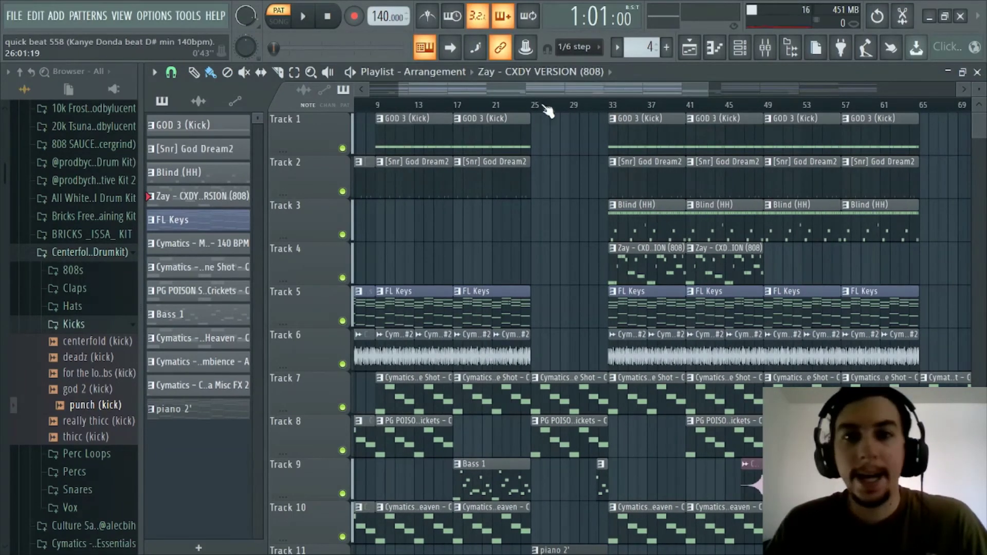
scroll(541, 94, "down", 4)
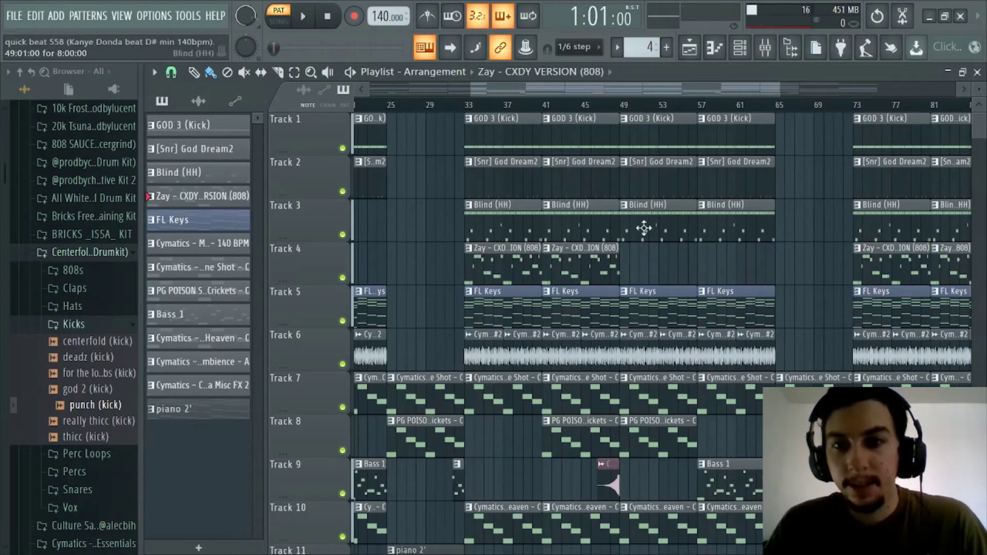
scroll(616, 85, "up", 6)
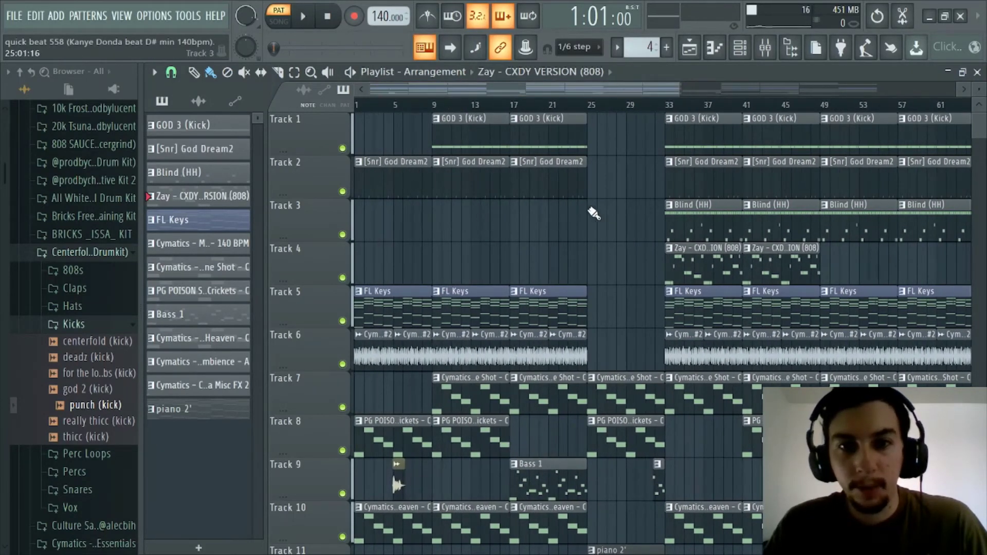
scroll(609, 93, "down", 8)
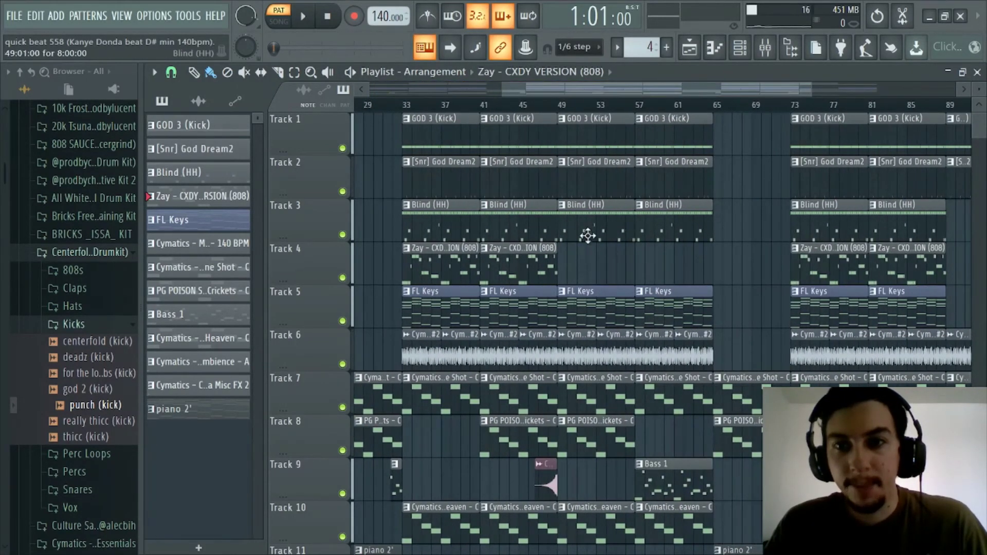
scroll(588, 236, "up", 8)
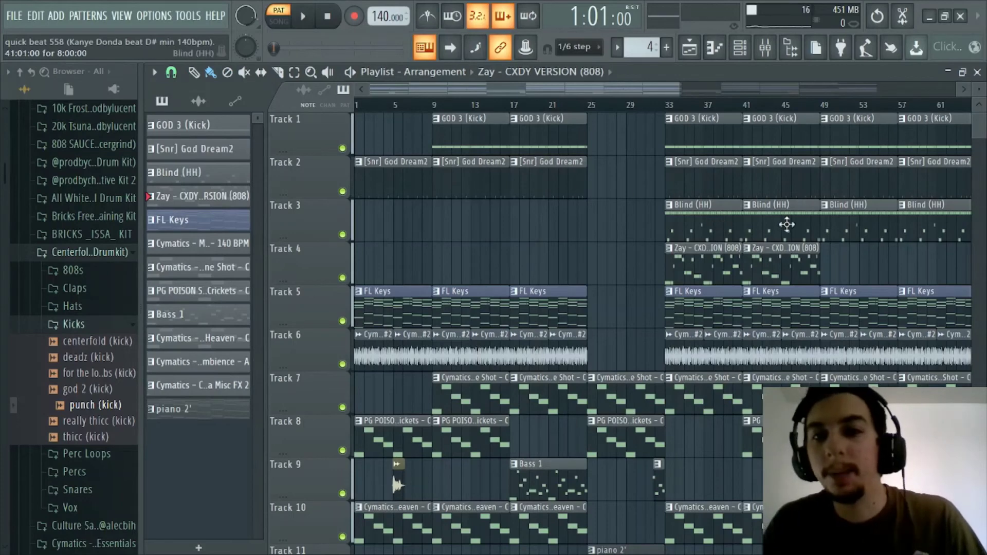
- Examine the second break from bar 65 to bar 73 and the return of the drums and 808 after it
left_click_drag(597, 89, 788, 116)
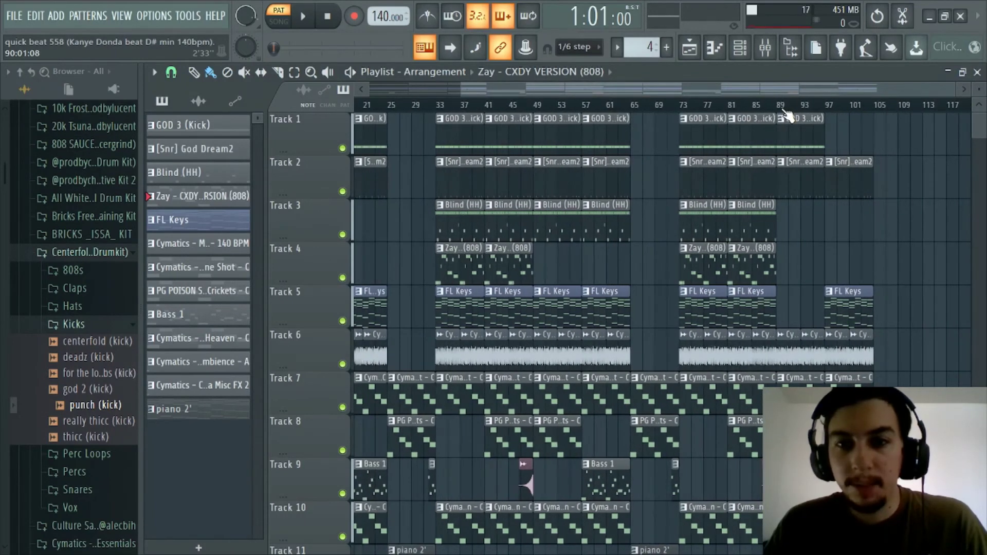
scroll(646, 275, "down", 1)
scroll(646, 274, "up", 2)
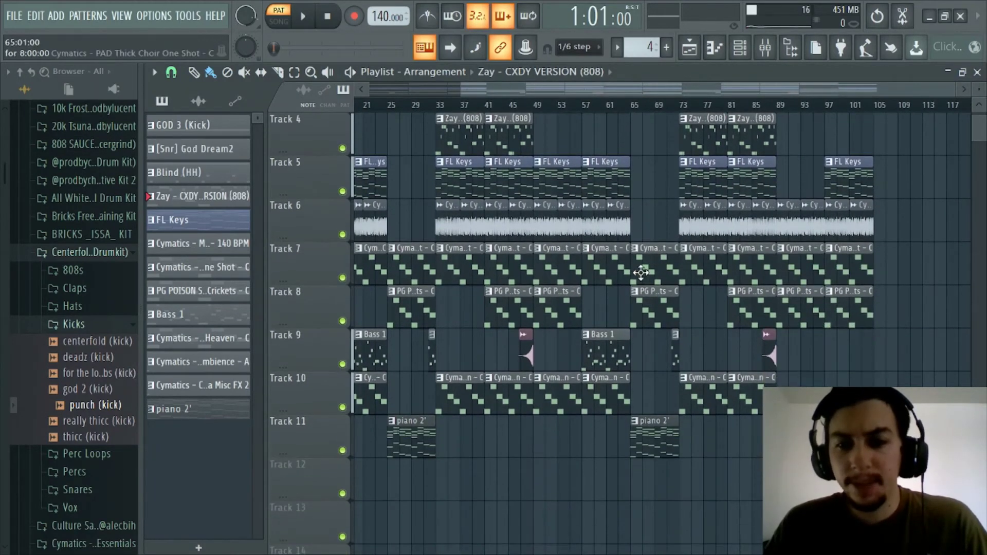
scroll(646, 268, "up", 1, "ctrl")
scroll(636, 108, "down", 4)
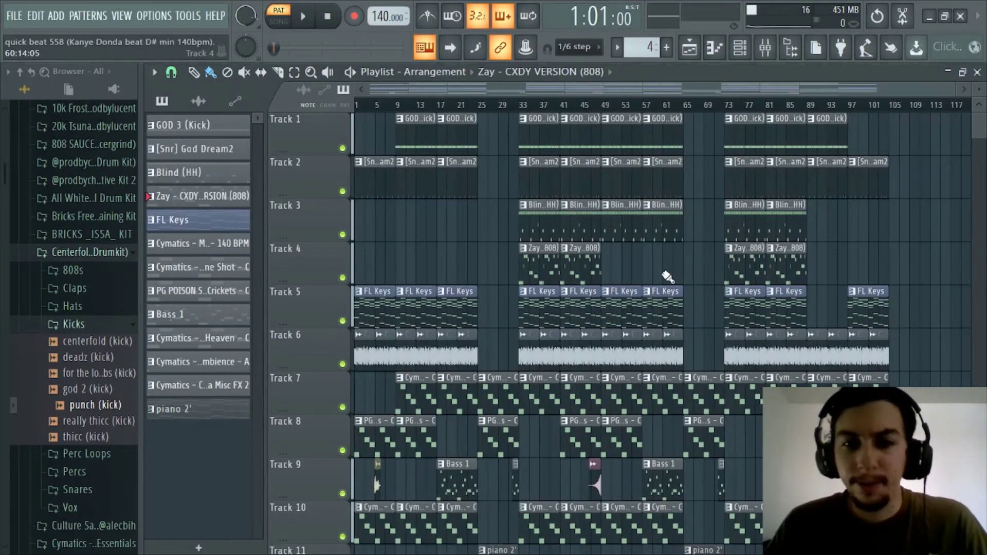
scroll(667, 277, "down", 2)
scroll(712, 242, "up", 2)
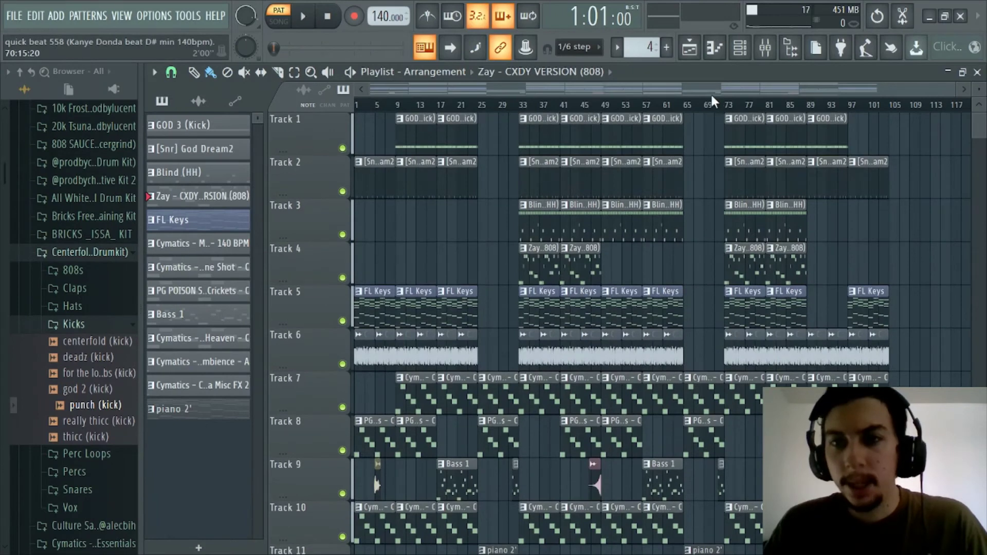
- Examine the outro from bar 89 to bar 105, including the last piano 2' and FL Keys clips
left_click_drag(711, 92, 792, 93)
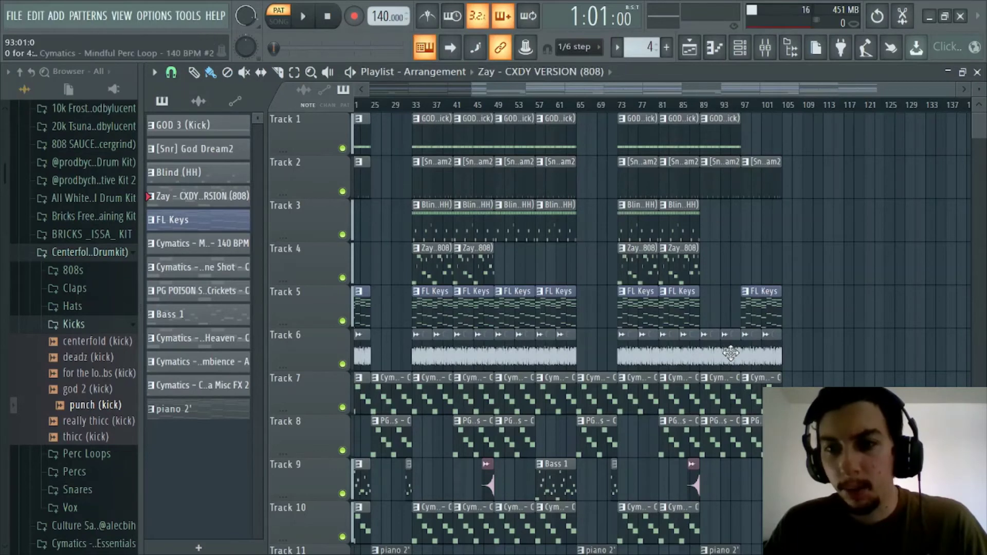
scroll(728, 478, "down", 2)
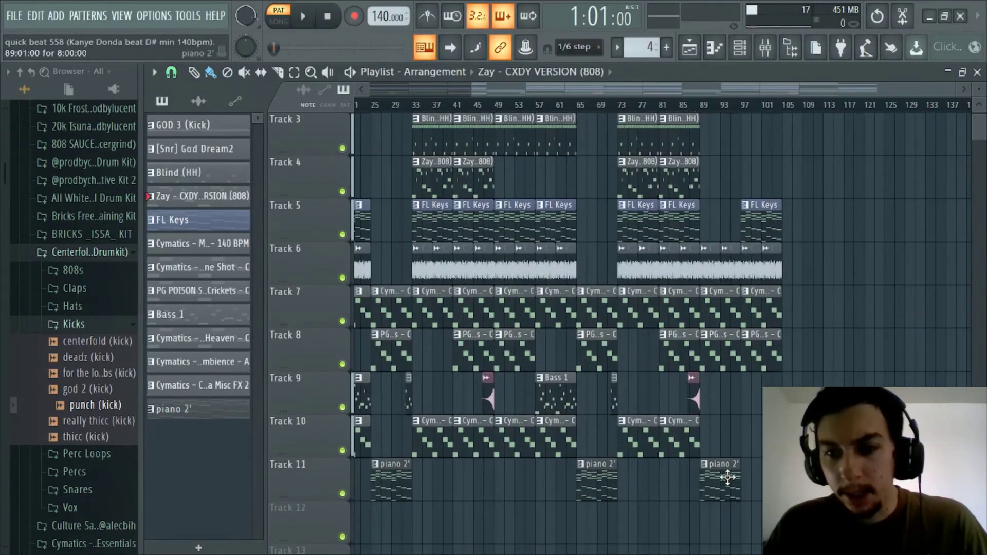
scroll(728, 478, "up", 2)
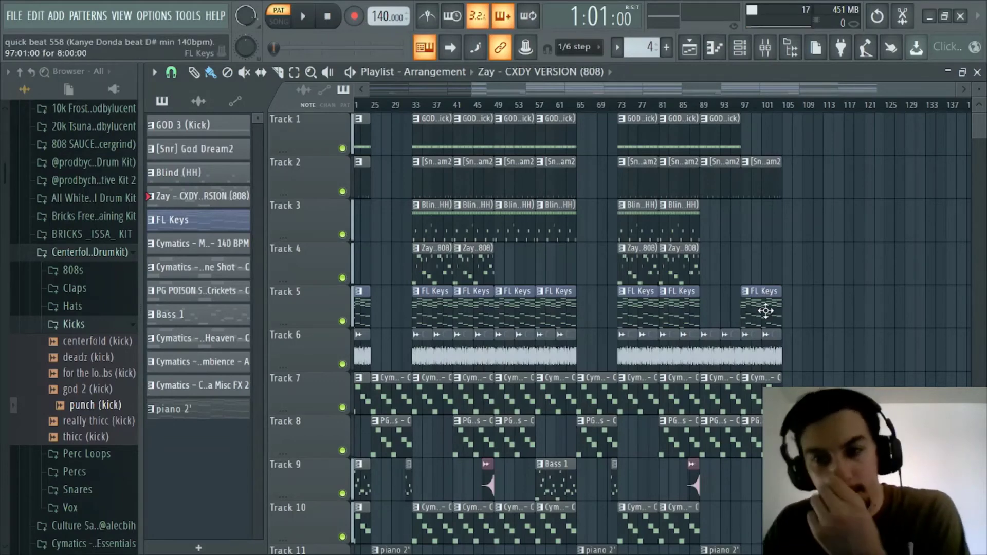
- Switch playback from the single pattern to song mode for the whole playlist arrangement
left_click_drag(726, 87, 515, 91)
scroll(426, 103, "down", 5)
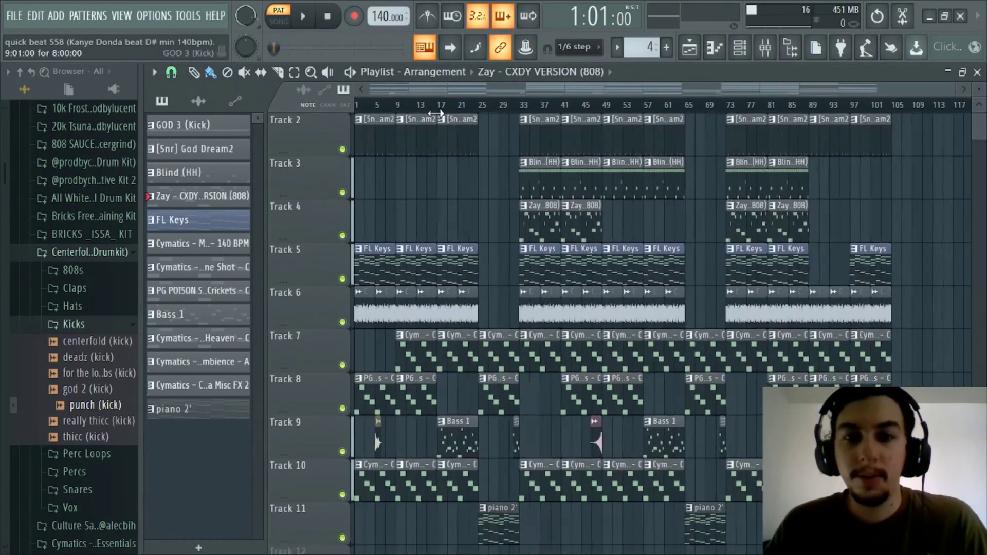
scroll(448, 123, "down", 1)
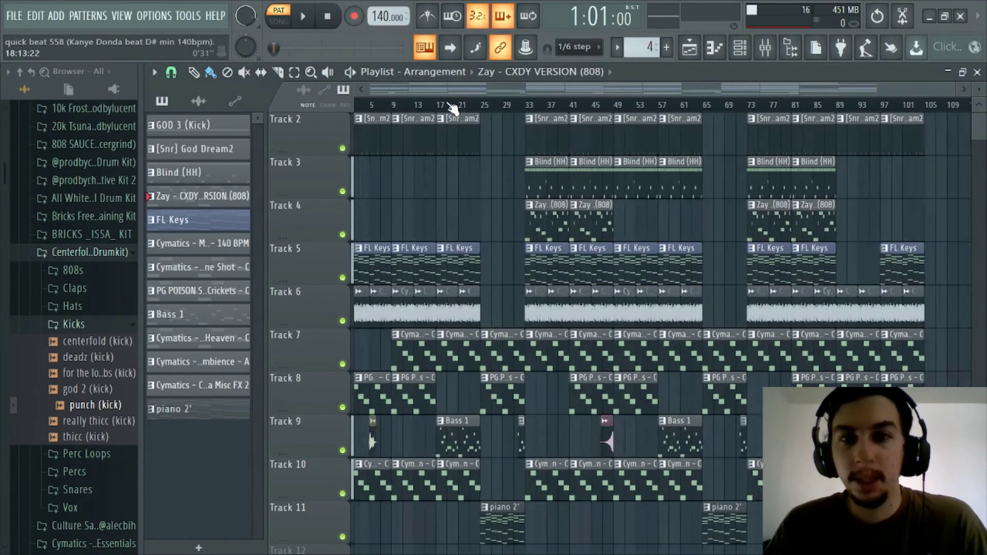
scroll(493, 205, "up", 1)
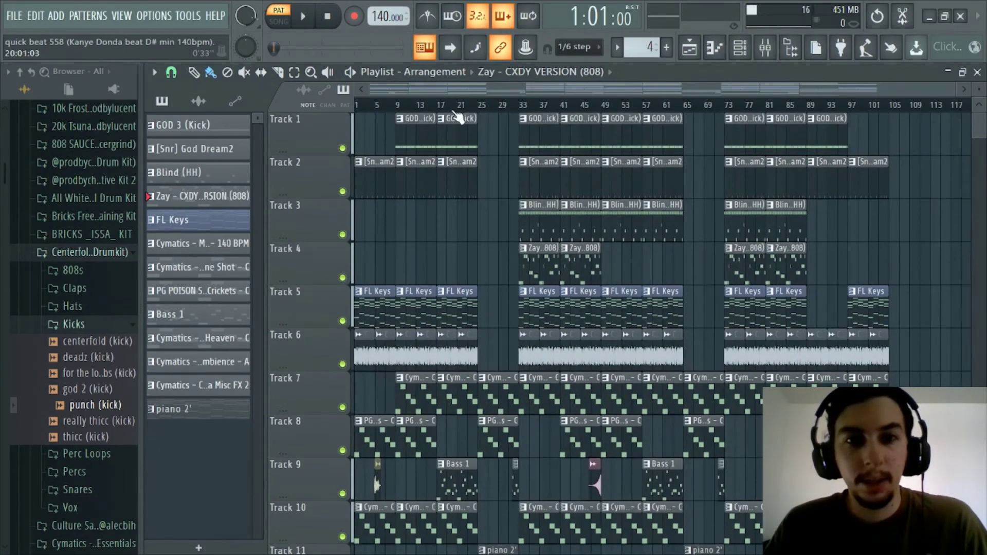
scroll(360, 94, "up", 4)
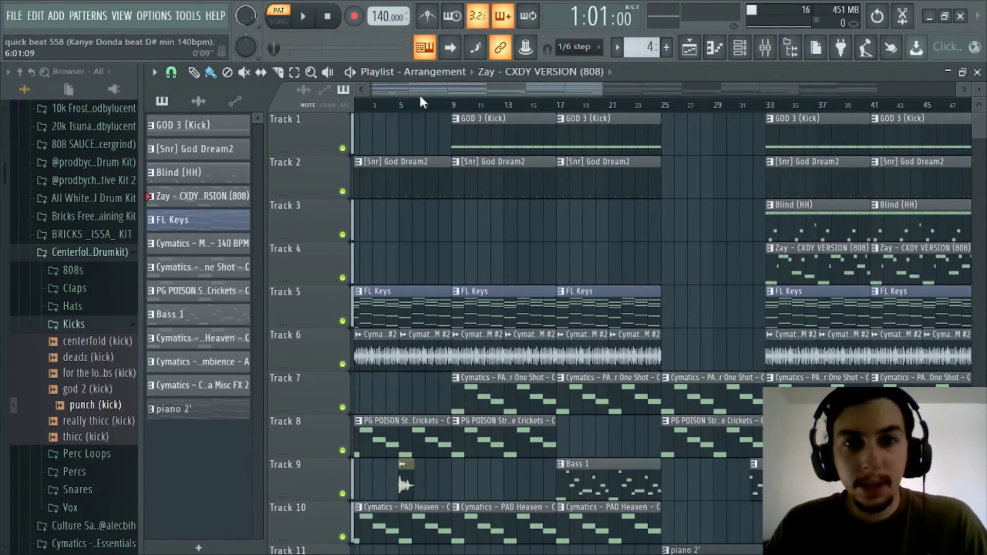
left_click(359, 91)
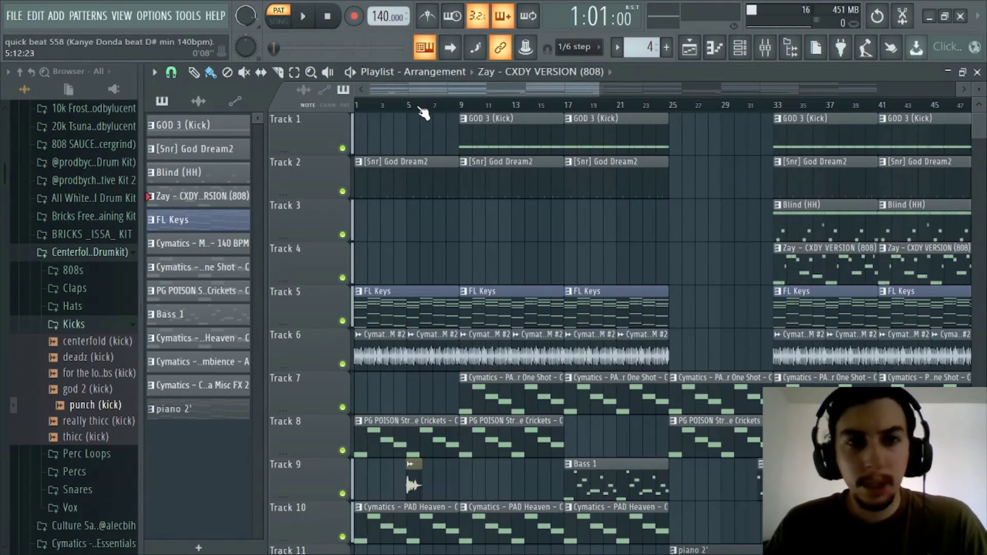
key("l")
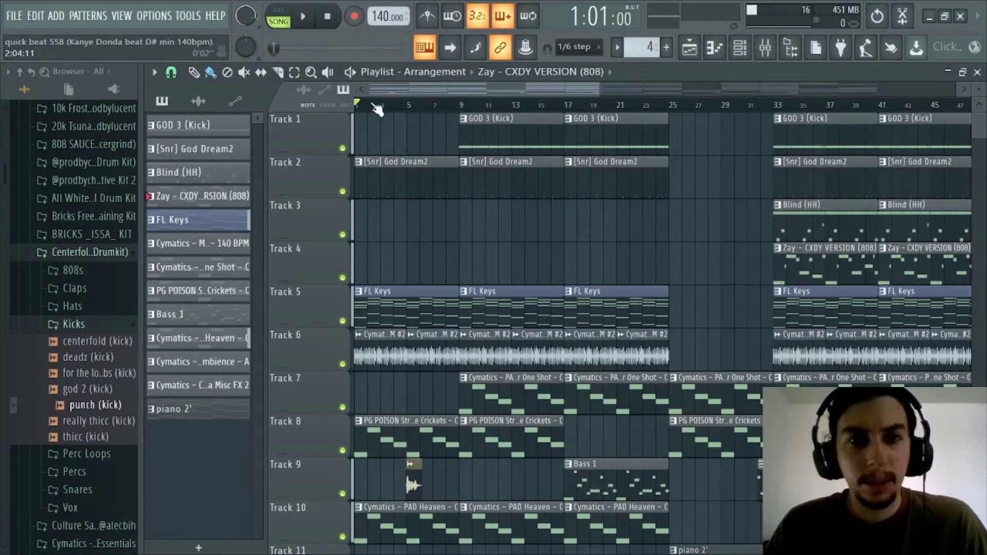
- Play the full arrangement from bar 1 through the outro near bar 105, and stop playback at the end
scroll(380, 108, "down", 4)
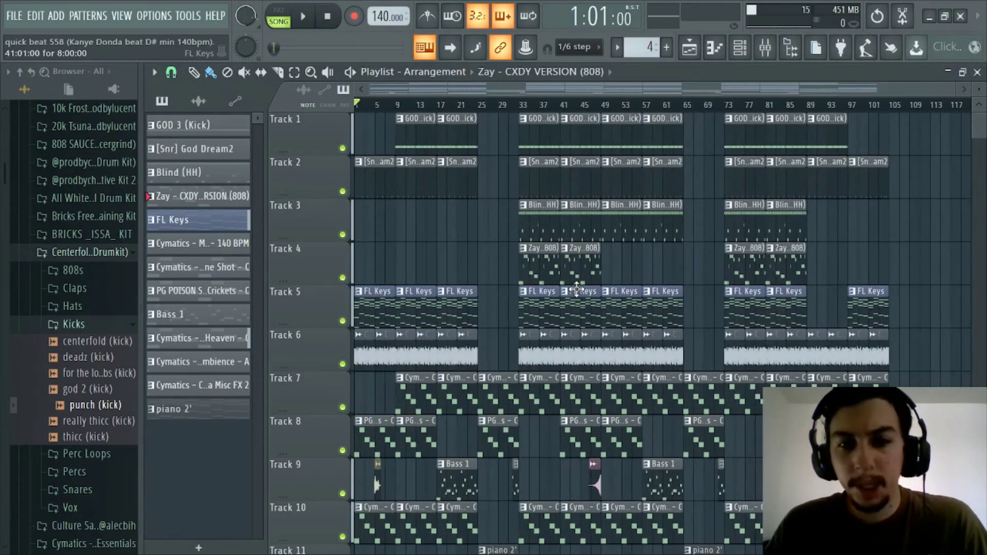
scroll(624, 345, "down", 3)
scroll(624, 355, "up", 3)
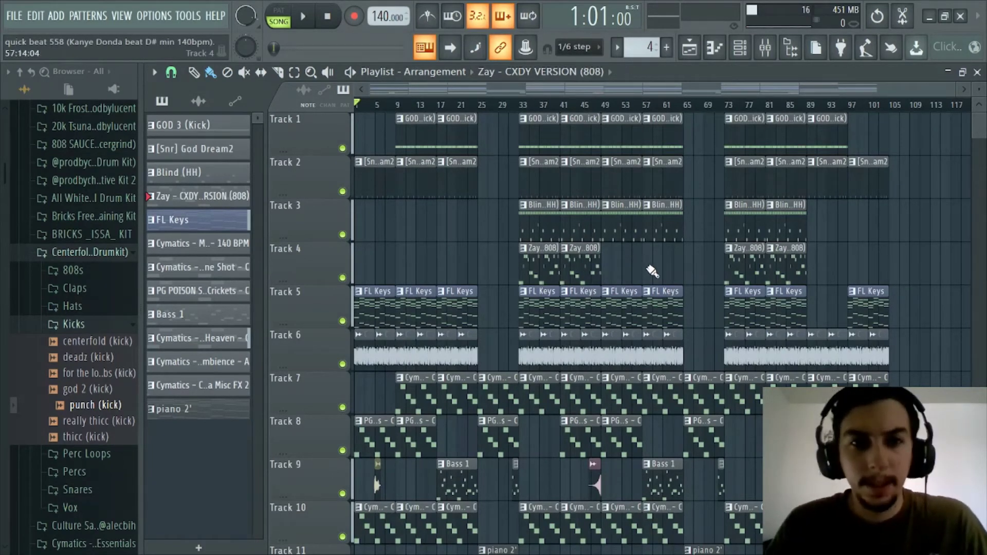
key("space")
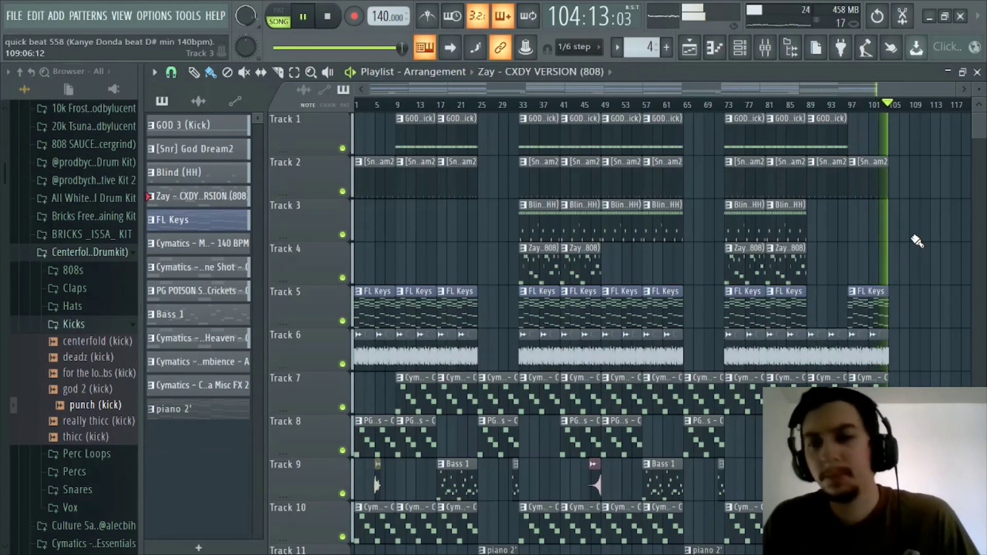
key("space")
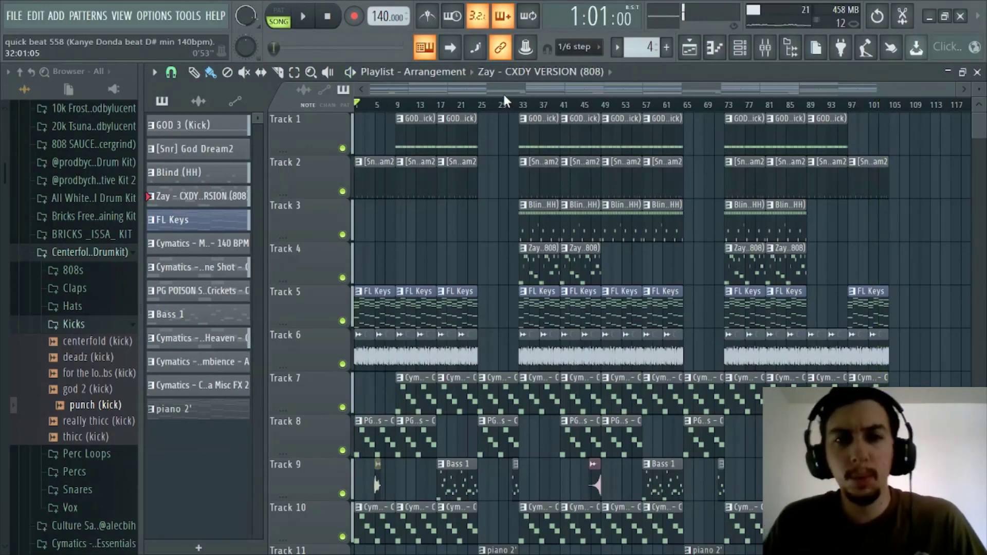
- Examine the complete arrangement once more across Tracks 1 to 11, from the opening bars to the outro
scroll(504, 101, "up", 5)
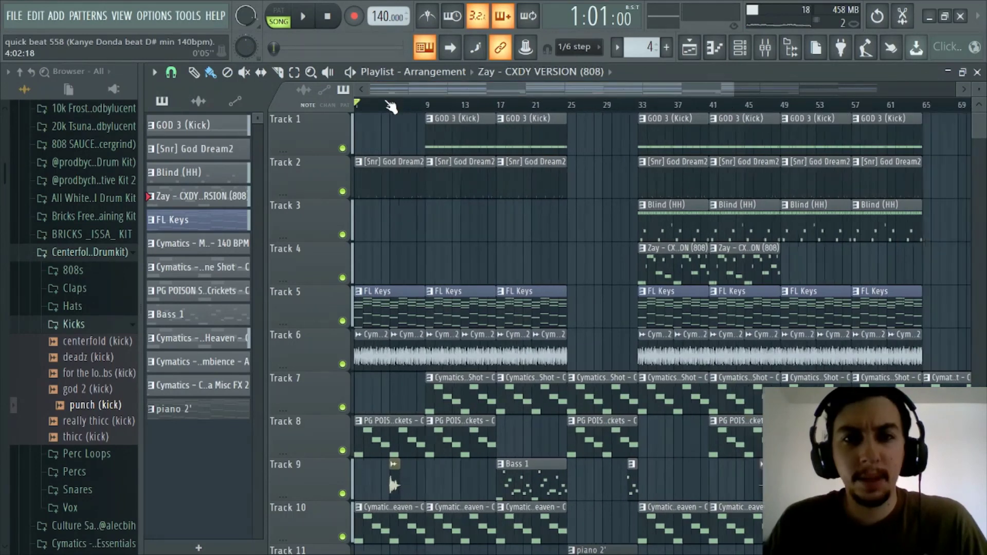
scroll(391, 107, "down", 5)
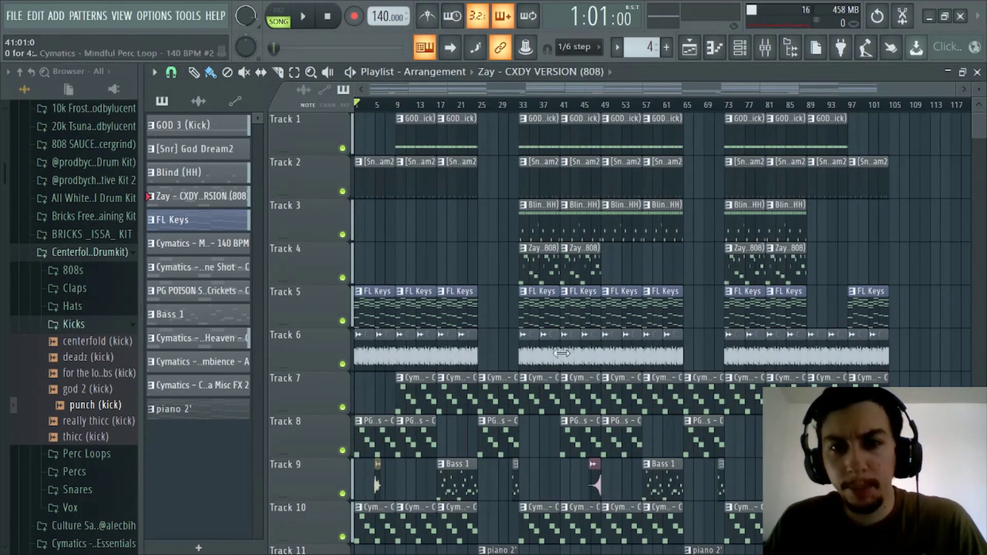
scroll(516, 342, "down", 1)
scroll(516, 342, "down", 1)
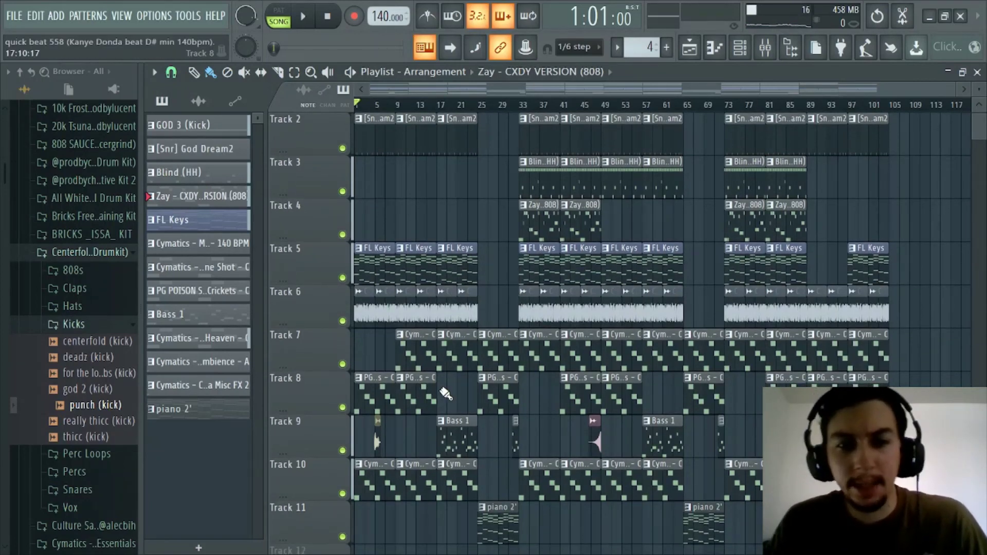
scroll(508, 373, "down", 2)
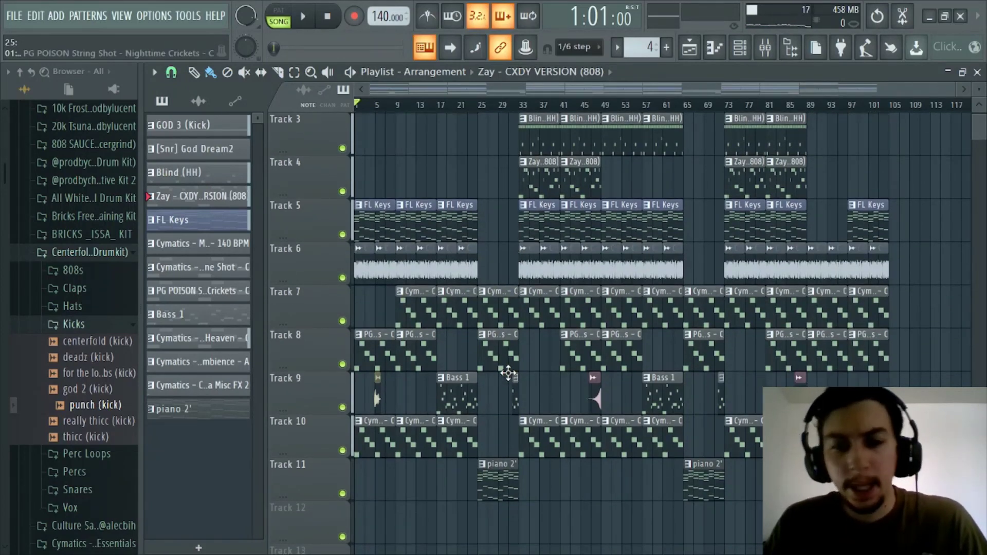
scroll(511, 376, "down", 1)
scroll(506, 330, "up", 3)
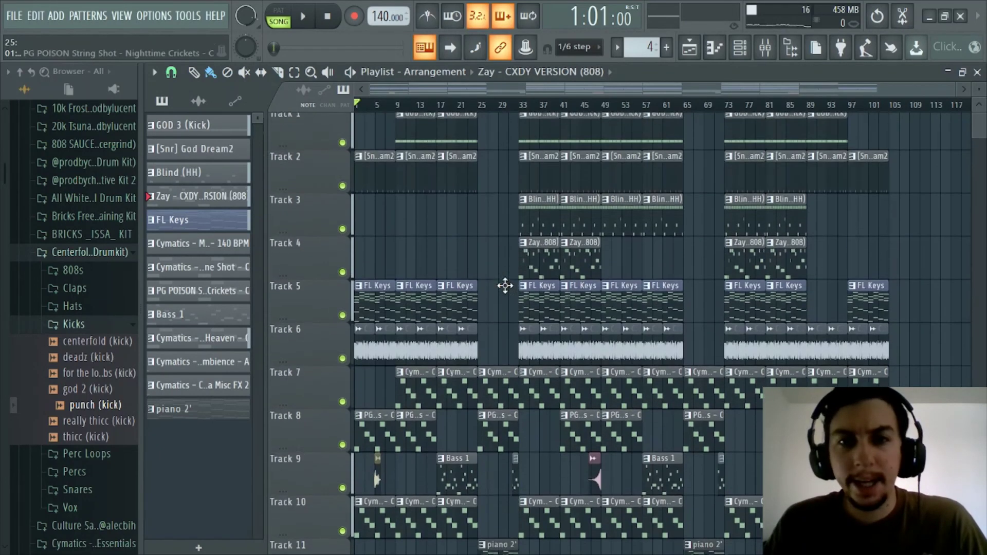
scroll(501, 100, "up", 2)
scroll(412, 100, "down", 2)
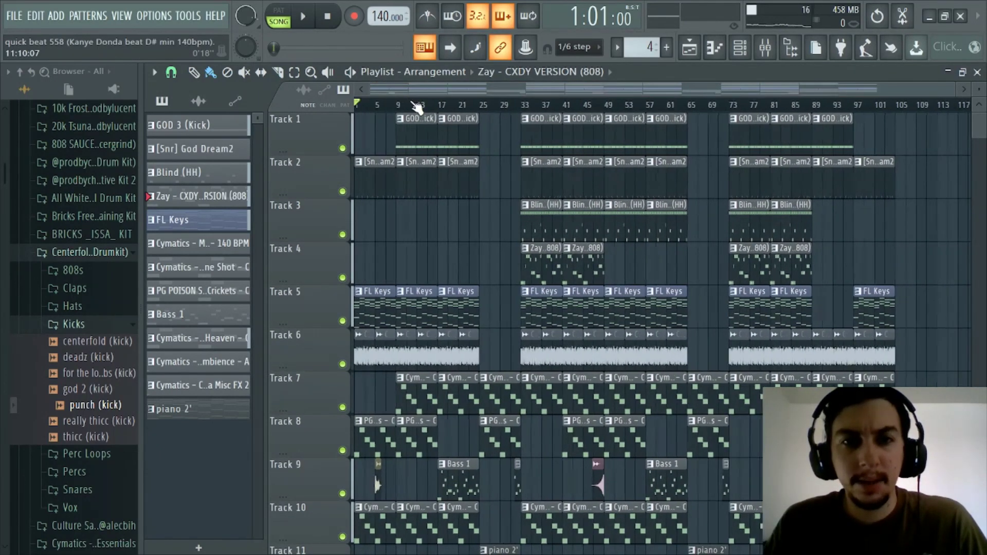